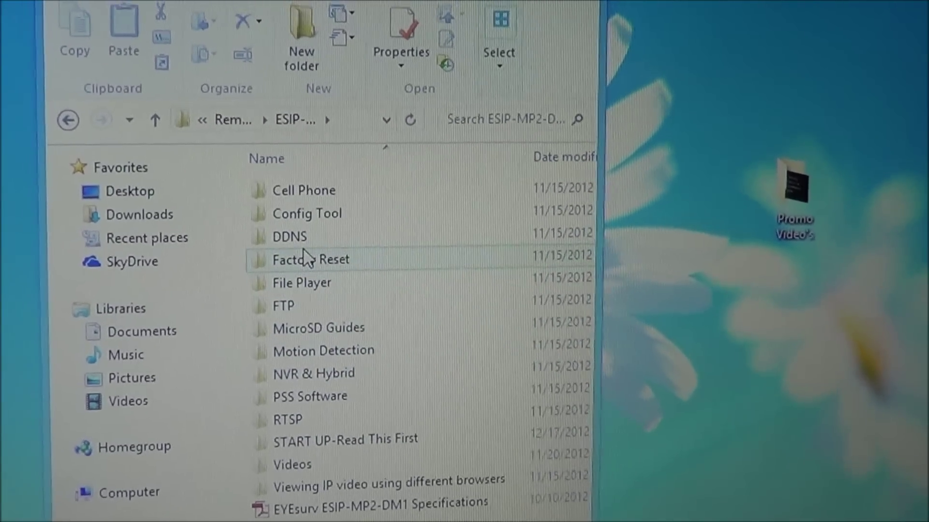
# Step: Open the Config Tool folder and launch ConfigTool.exe (ConfigTool V1.0.5)
pyautogui.doubleClick(282, 219)
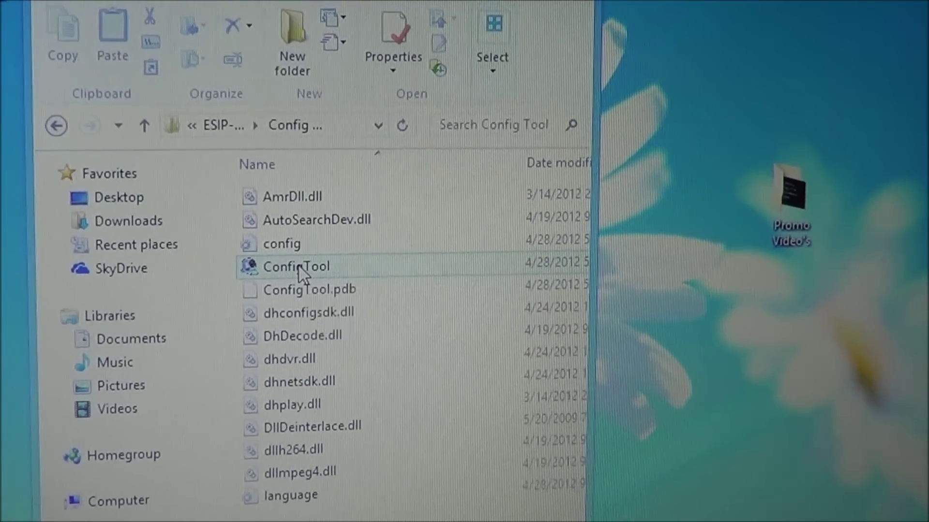
pyautogui.doubleClick(297, 266)
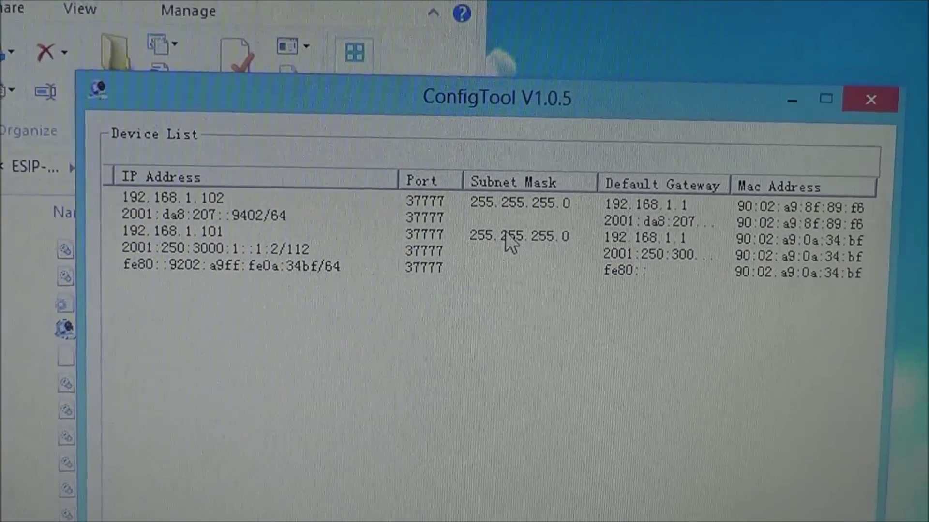
# Step: Log in to the 192.168.1.101 camera, uncheck DHCP Enable, and save its network parameters
pyautogui.doubleClick(486, 211)
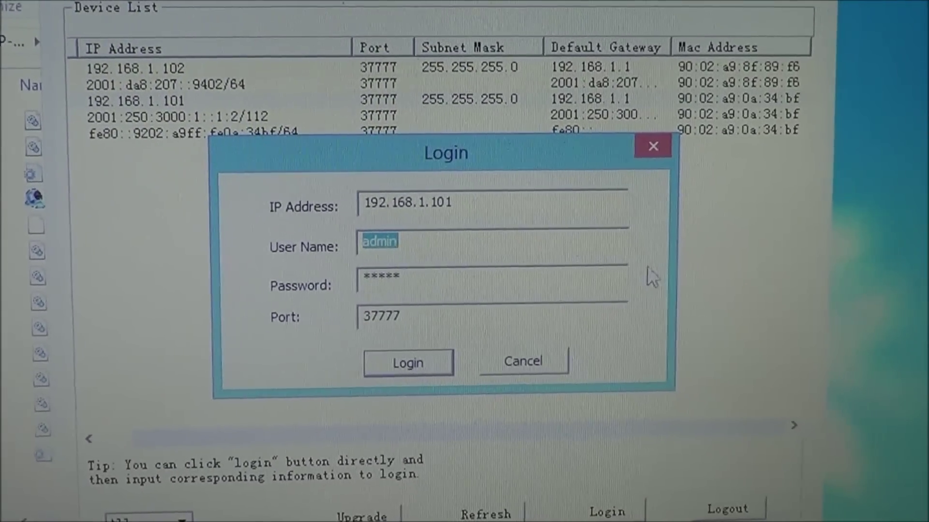
pyautogui.click(418, 385)
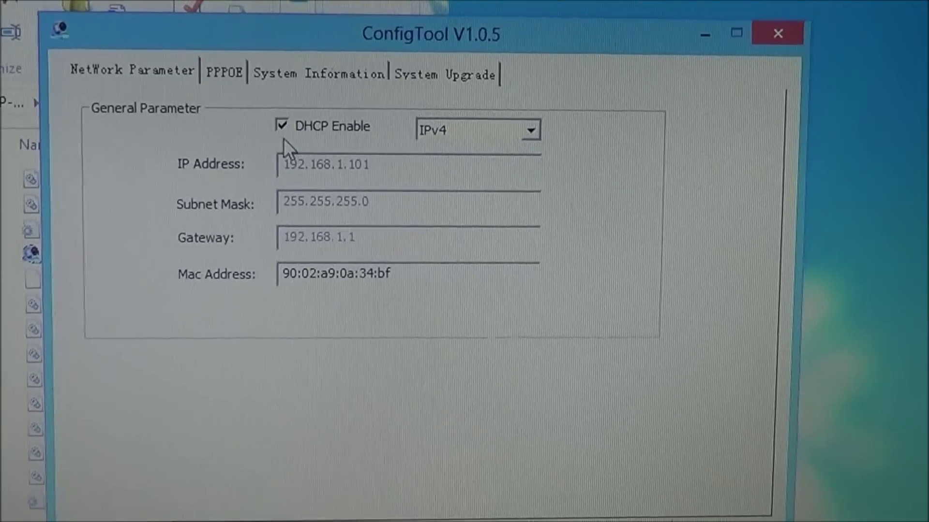
pyautogui.click(291, 124)
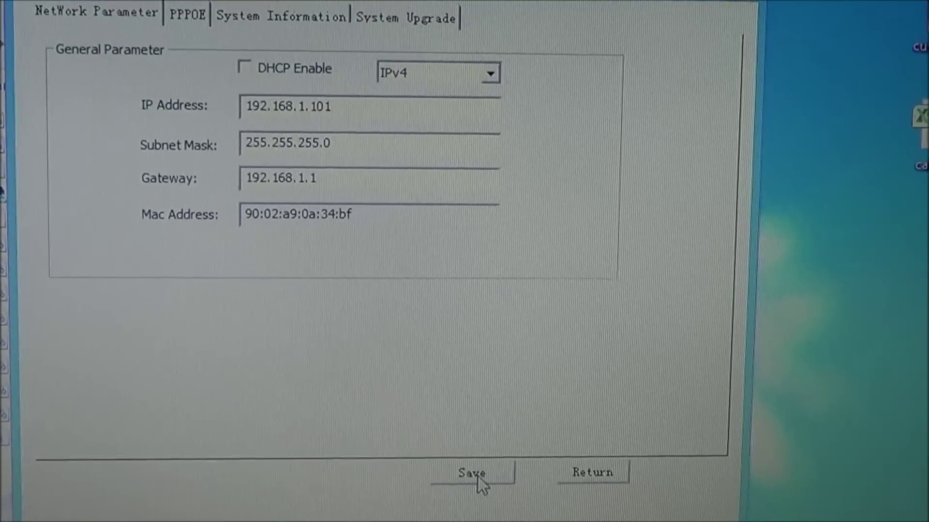
pyautogui.click(488, 469)
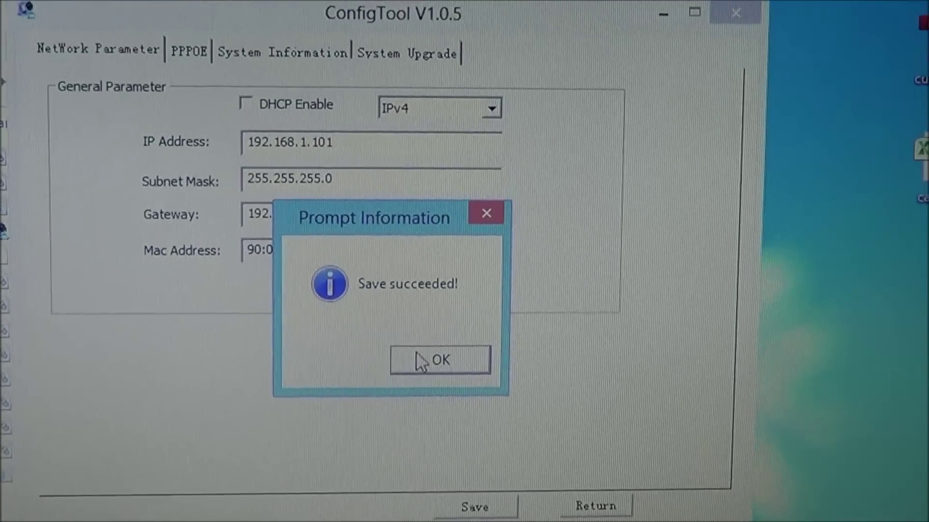
pyautogui.click(406, 355)
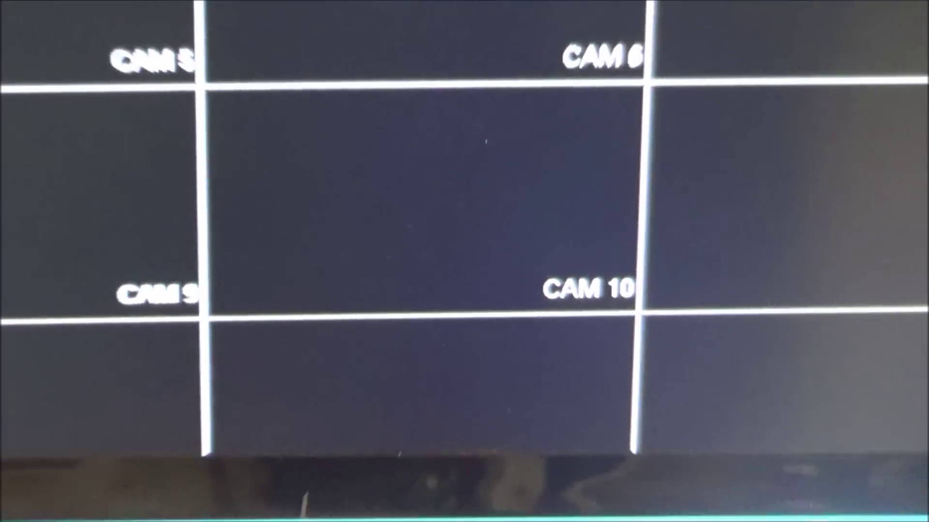
# Step: Open the DVR Main Menu and log in with the password on the on-screen keypad
pyautogui.rightClick(494, 0)
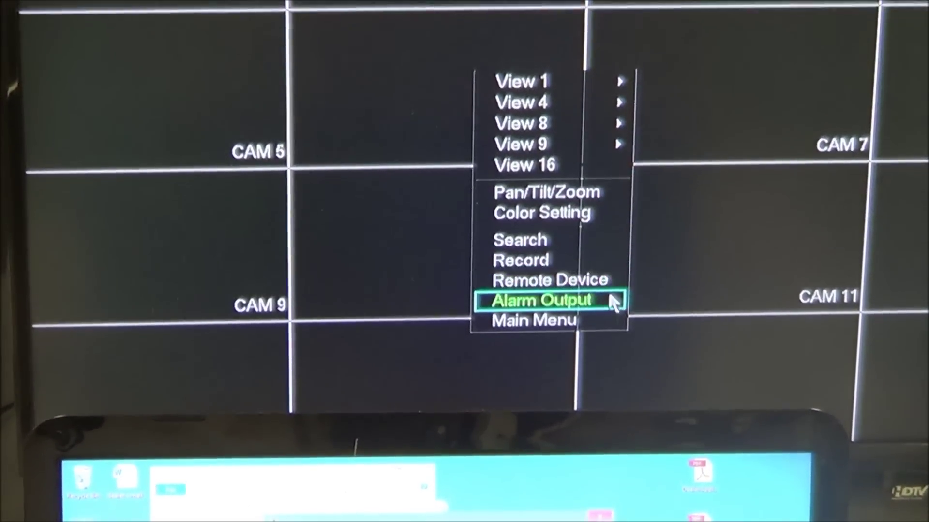
pyautogui.click(581, 304)
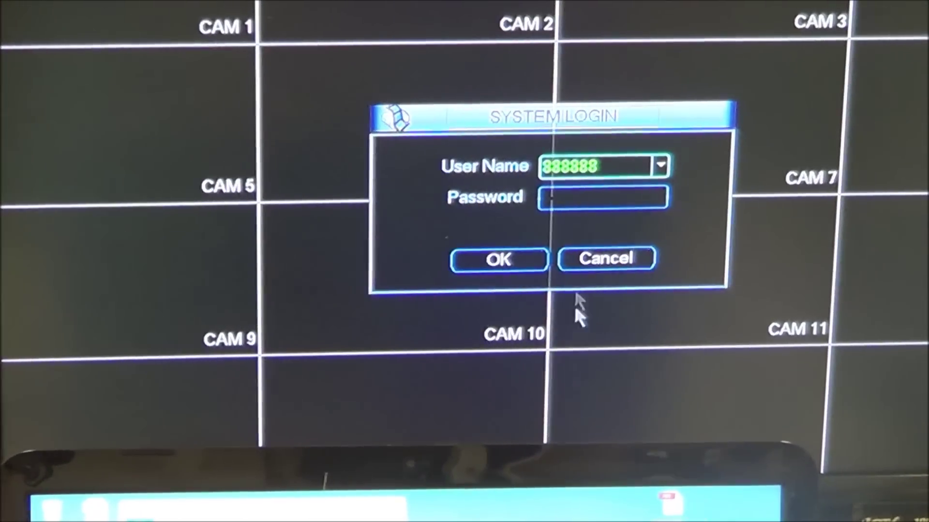
pyautogui.click(585, 196)
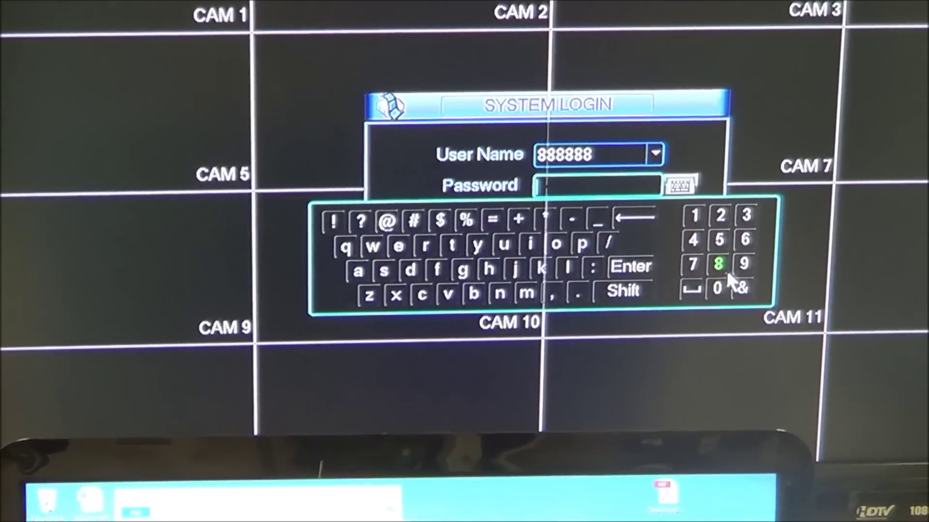
pyautogui.click(721, 267)
pyautogui.click(721, 267)
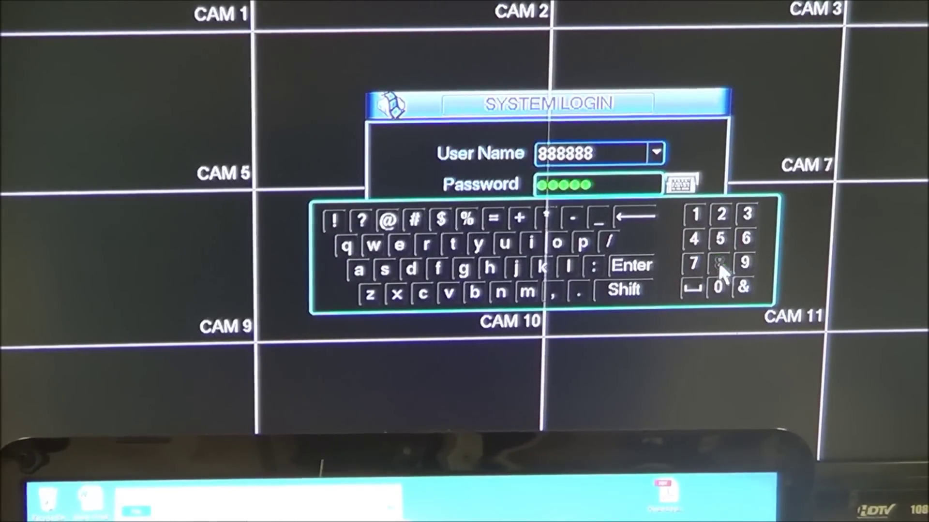
pyautogui.click(720, 266)
pyautogui.click(720, 267)
pyautogui.click(638, 266)
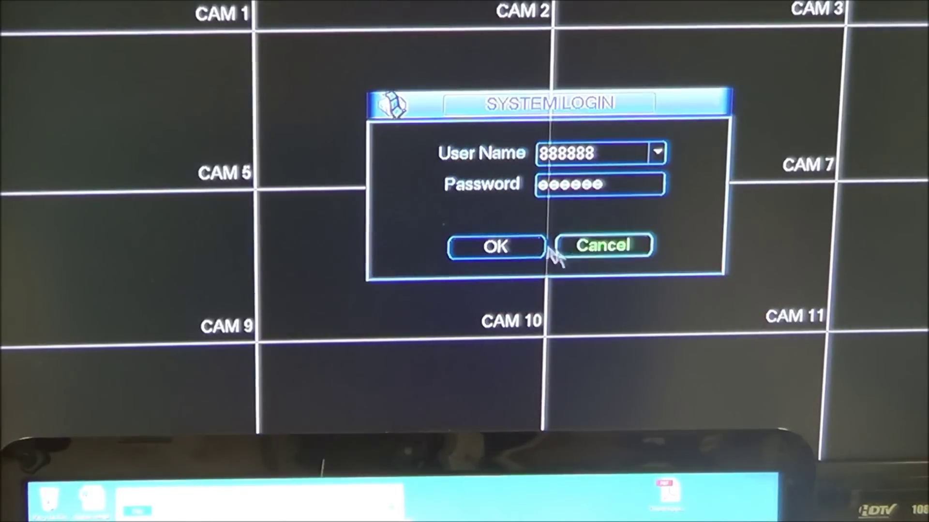
pyautogui.click(508, 247)
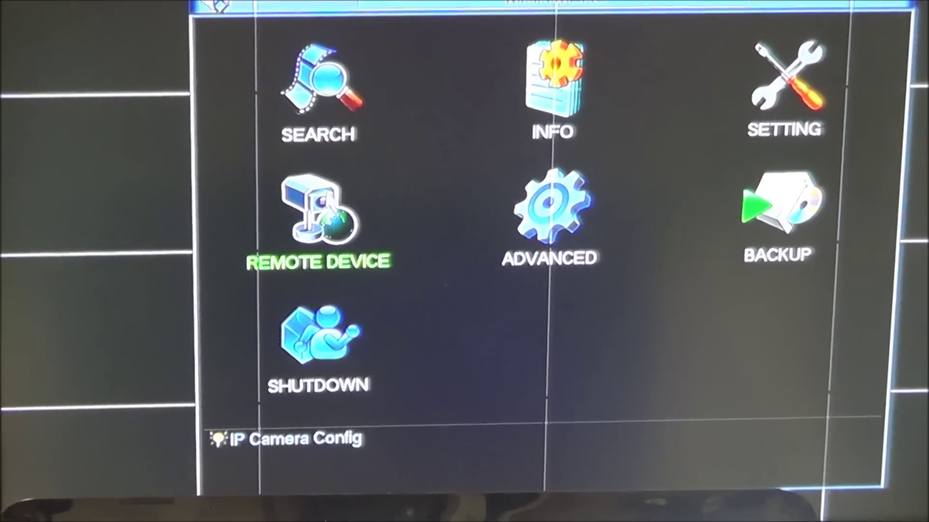
# Step: Run an IP search under Remote Device and add 192.168.1.101:37777 as channel 1
pyautogui.click(319, 198)
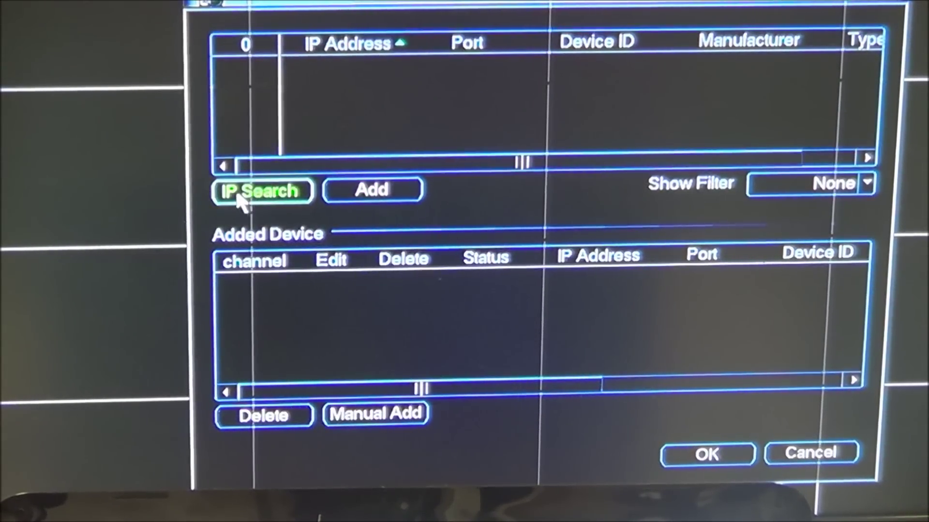
pyautogui.click(261, 192)
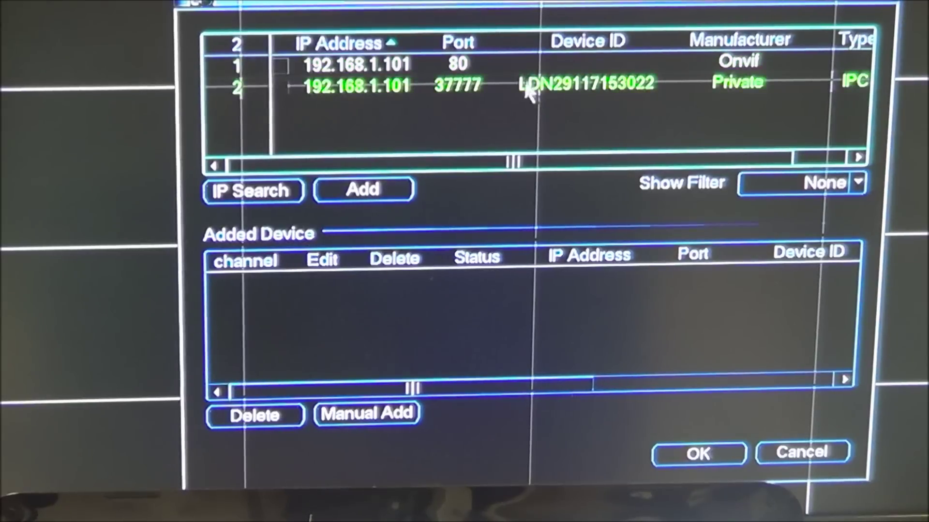
pyautogui.doubleClick(471, 87)
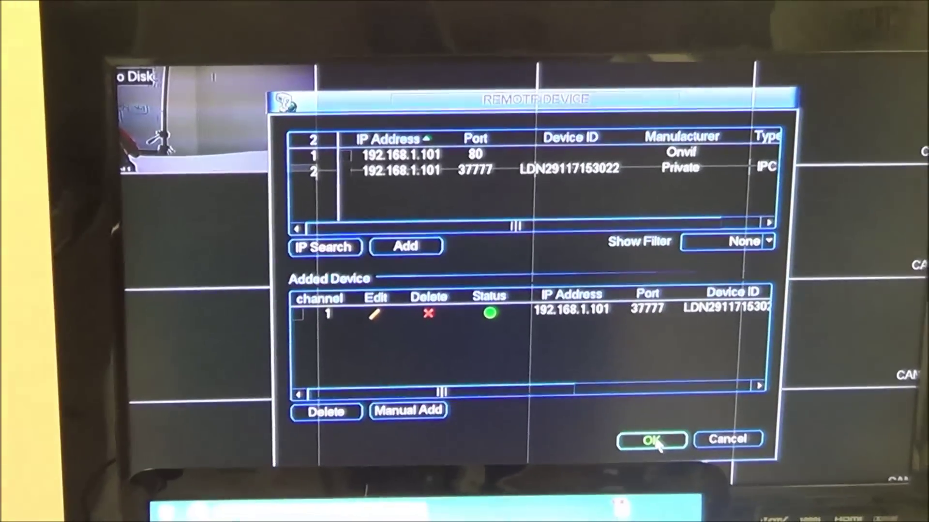
pyautogui.click(654, 440)
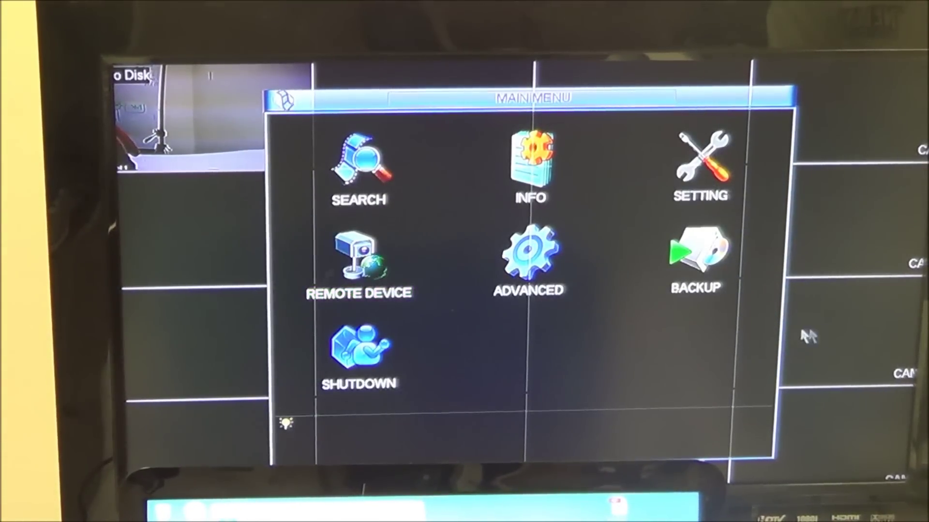
# Step: Exit the DVR Main Menu back to the live camera grid with a right-click
pyautogui.rightClick(832, 326)
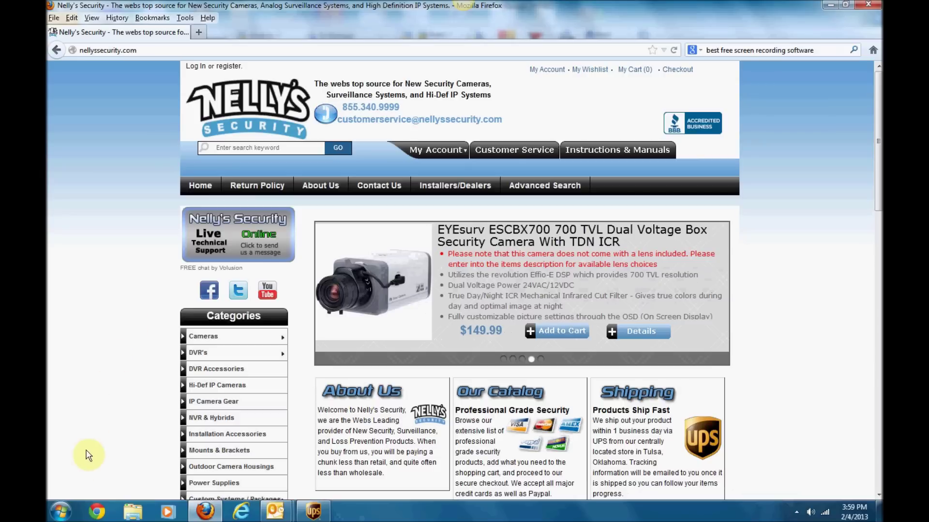
# Step: Search the Start menu for 'int' and run Internet Explorer as administrator
pyautogui.click(63, 512)
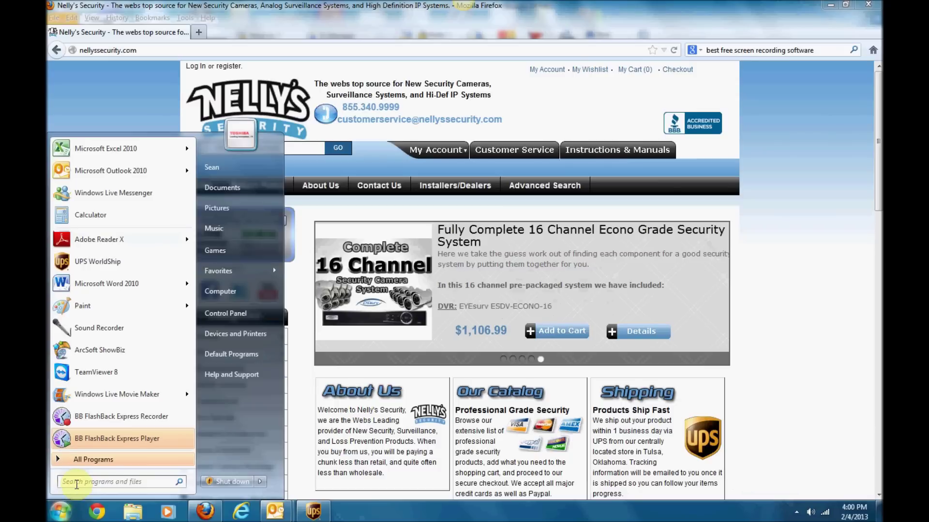
pyautogui.write('in')
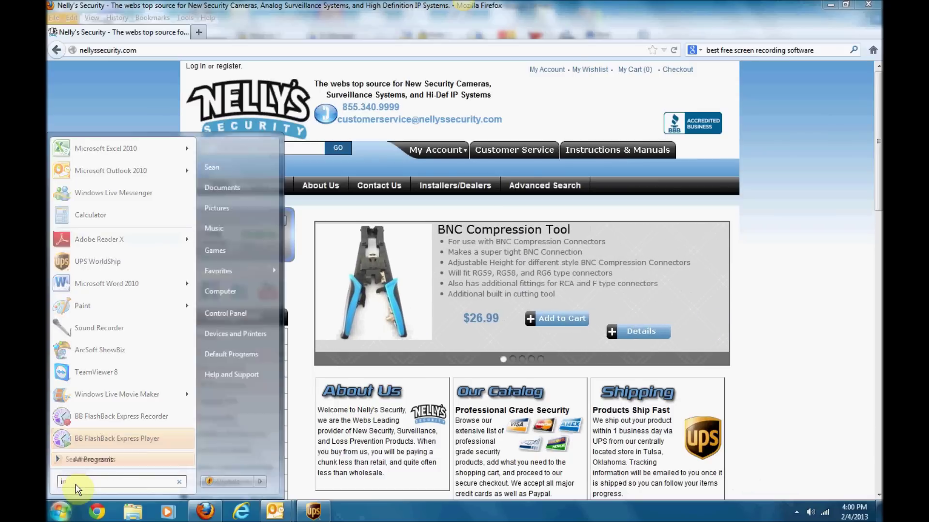
pyautogui.write('ternet explorer')
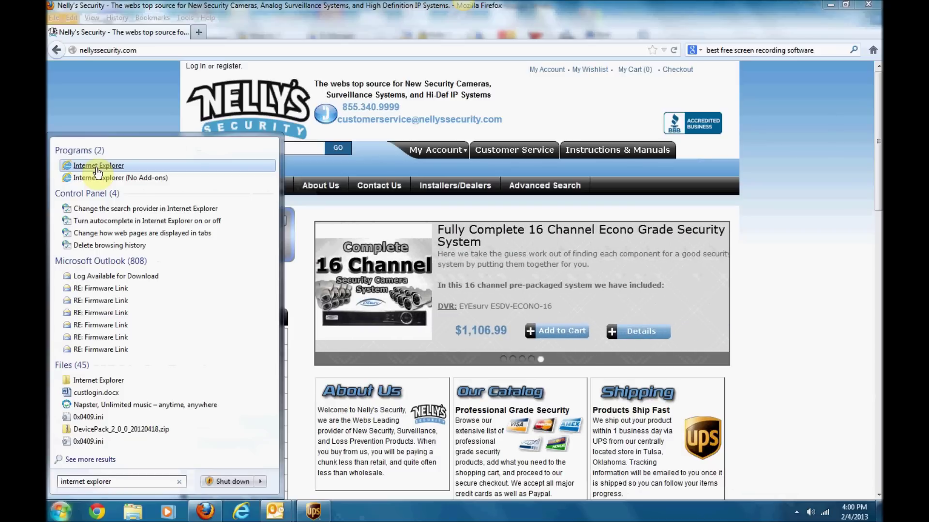
pyautogui.rightClick(97, 168)
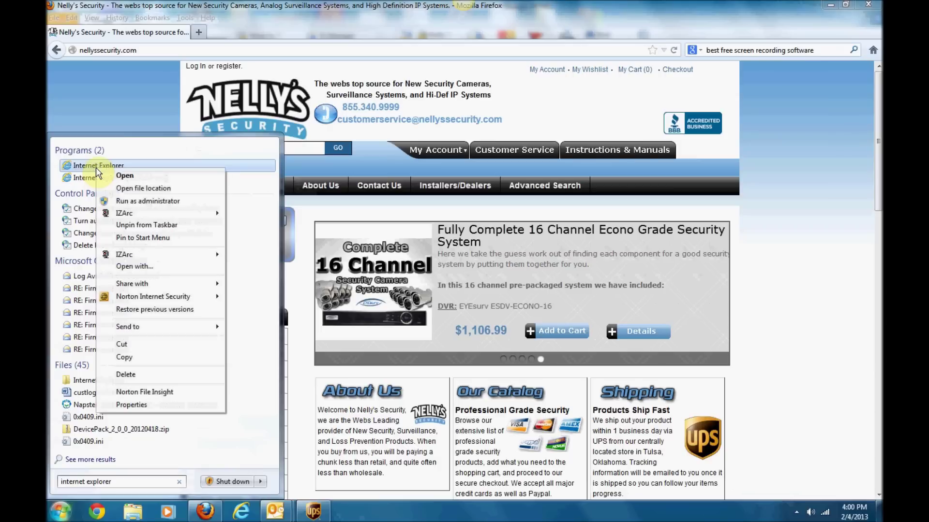
pyautogui.click(127, 201)
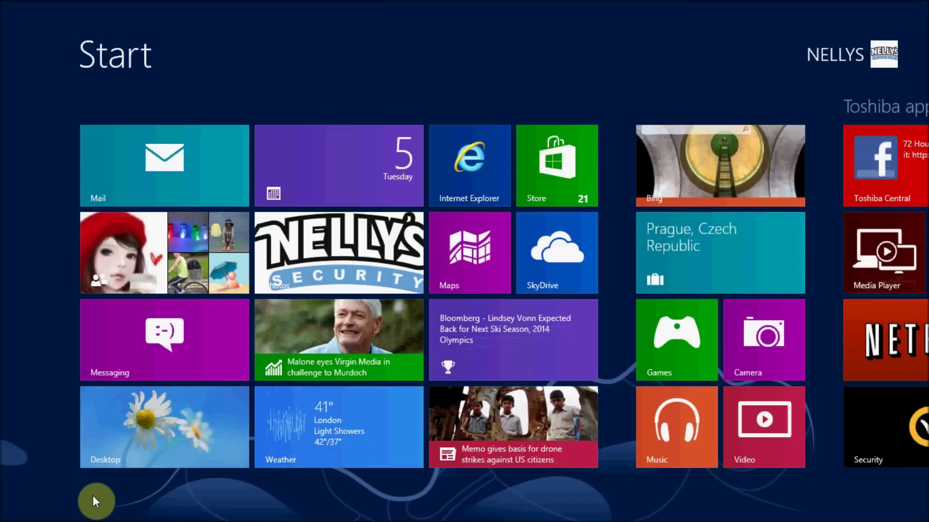
# Step: Run Internet Explorer as administrator from its taskbar jump list
pyautogui.click(122, 452)
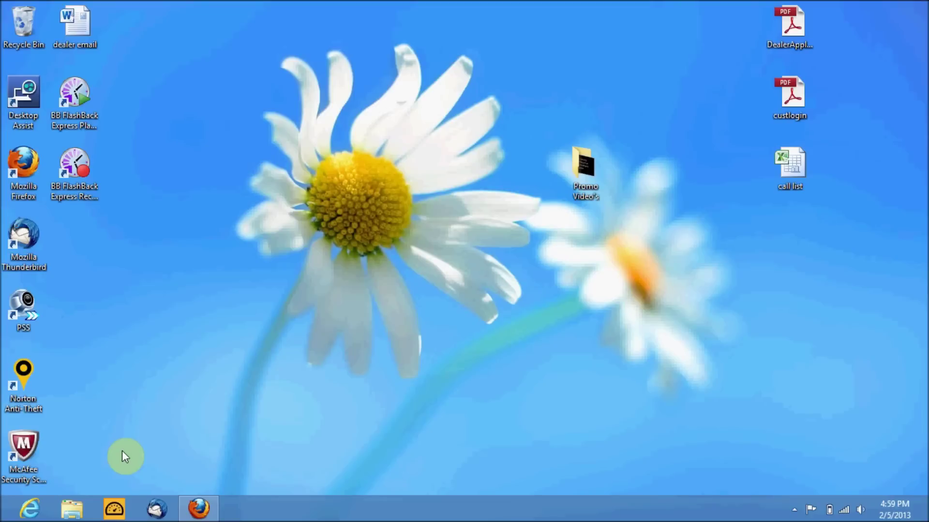
pyautogui.moveTo(122, 452); pyautogui.dragTo(80, 455)
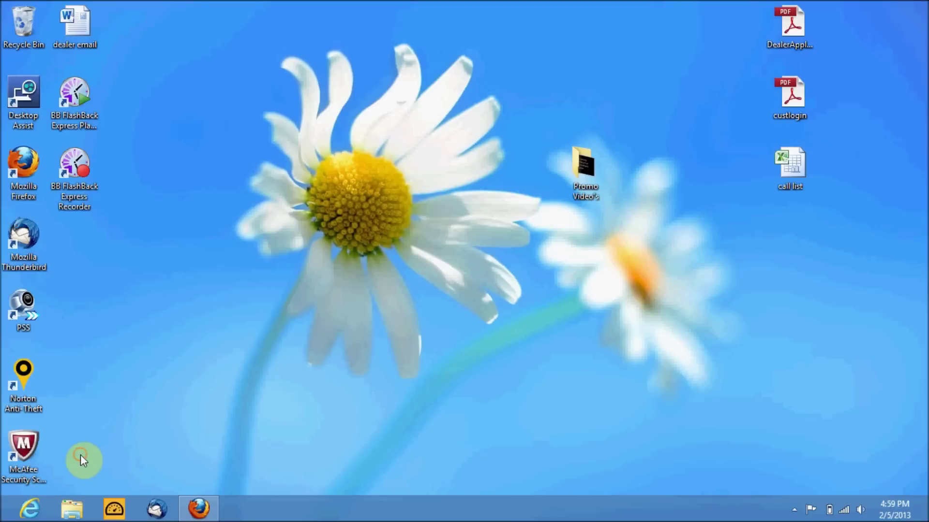
pyautogui.click(27, 509)
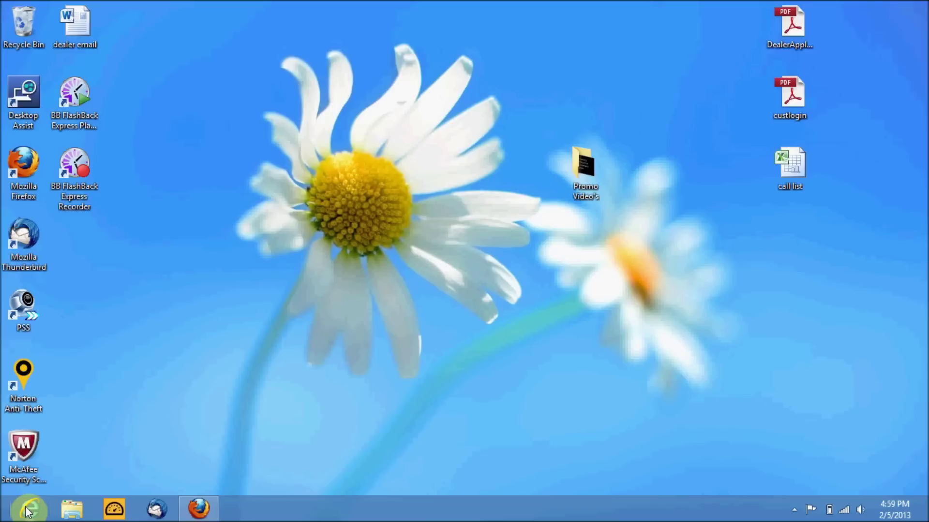
pyautogui.rightClick(28, 509)
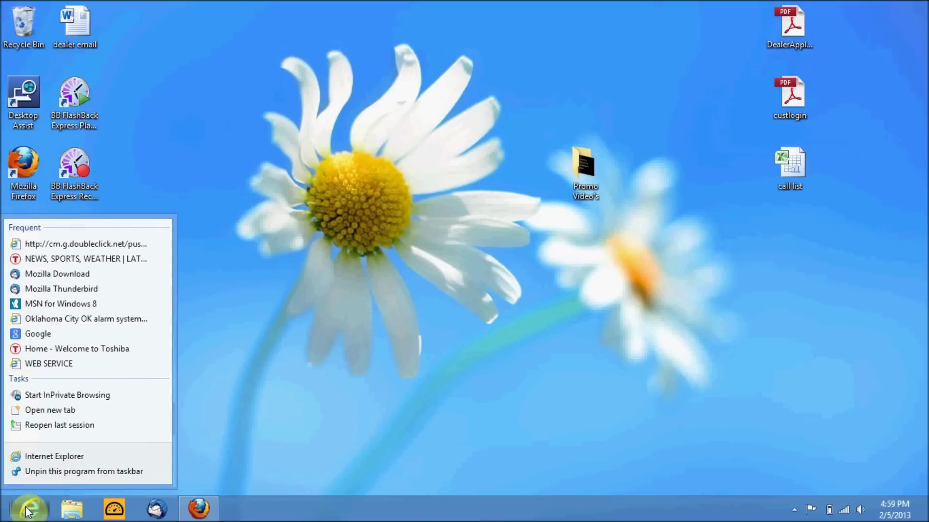
pyautogui.rightClick(43, 461)
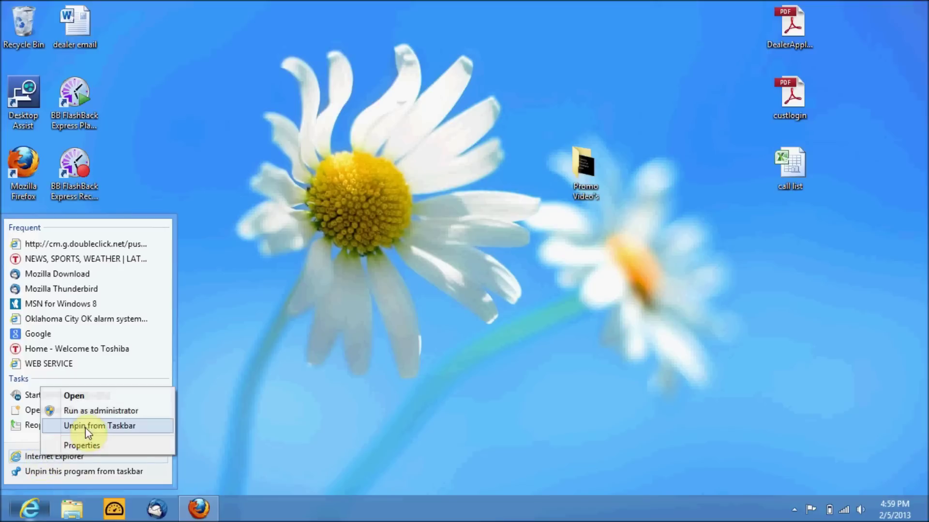
pyautogui.click(89, 411)
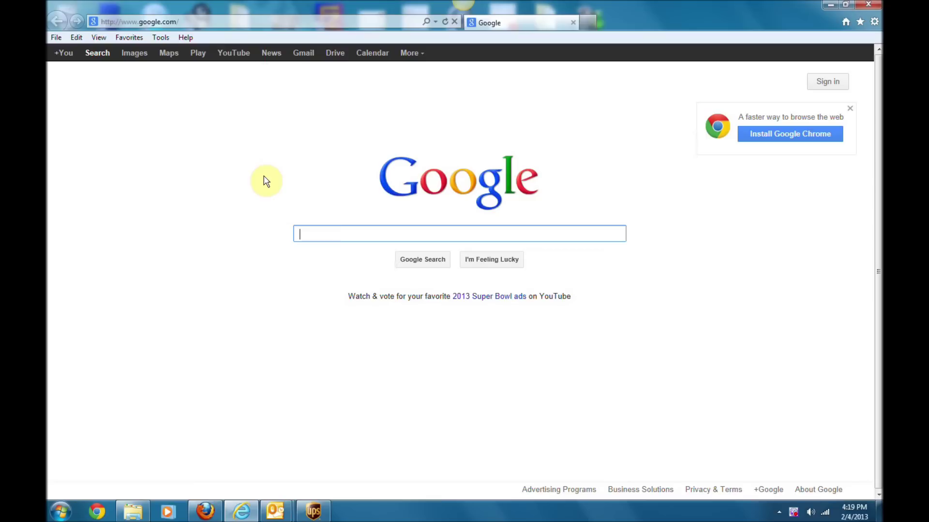
# Step: Bring up the Internet zone's Custom level settings under Internet options > Security
pyautogui.click(169, 41)
pyautogui.click(202, 309)
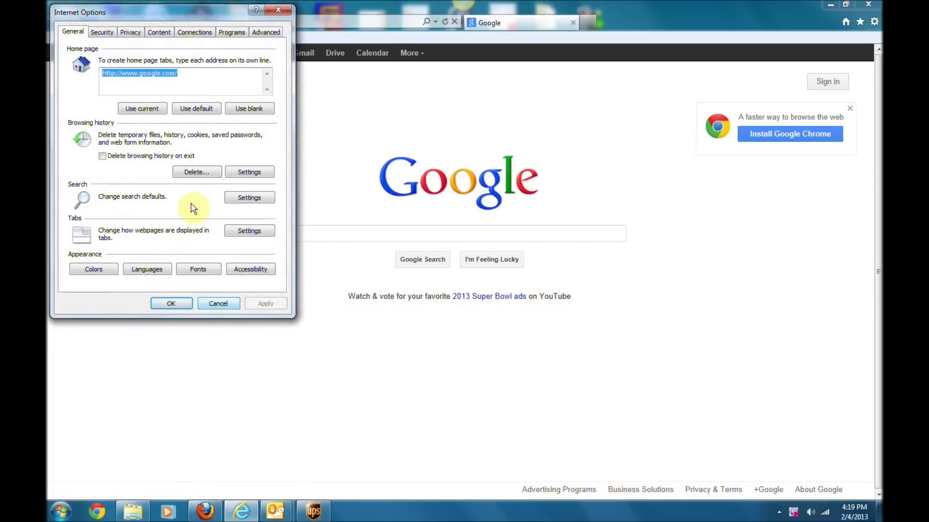
pyautogui.click(103, 33)
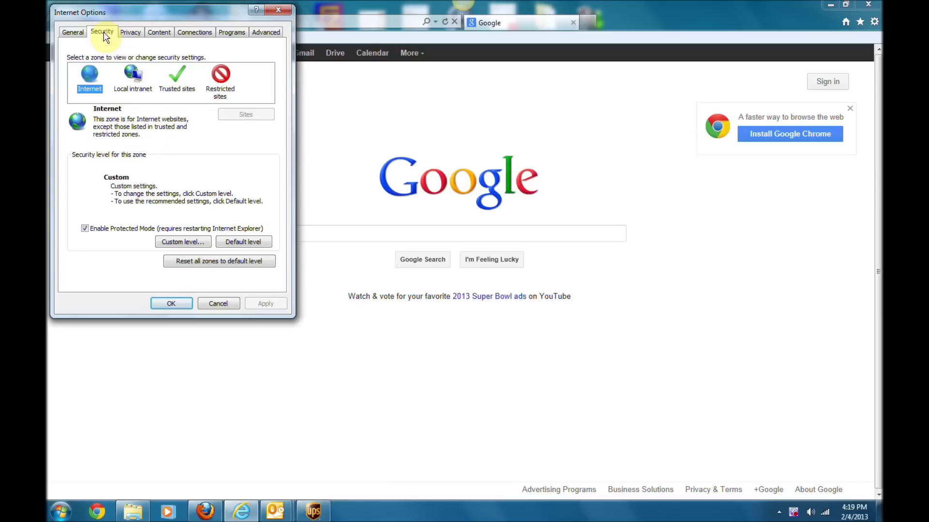
pyautogui.click(178, 242)
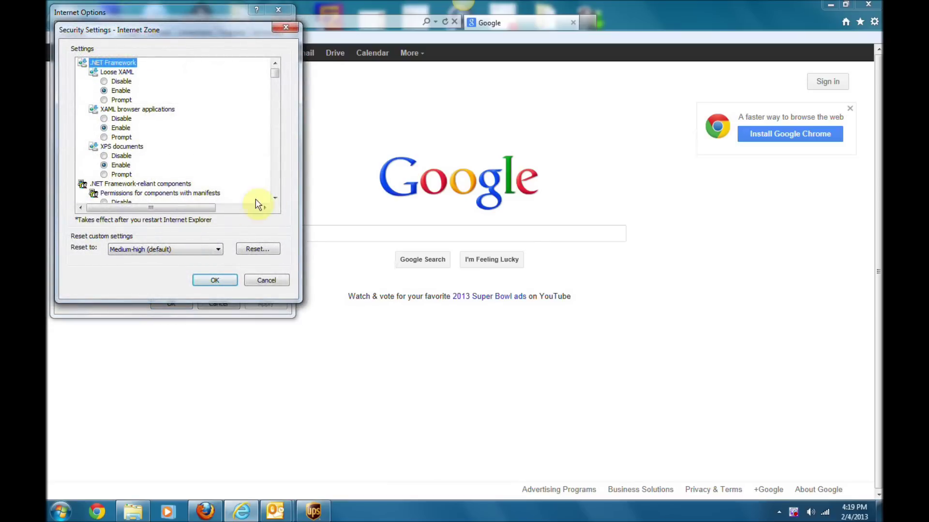
# Step: Set the unsigned and unsafe ActiveX download and scripting items to Prompt and apply
pyautogui.click(275, 198)
pyautogui.click(275, 198)
pyautogui.click(275, 198)
pyautogui.click(275, 198)
pyautogui.click(275, 199)
pyautogui.click(275, 199)
pyautogui.click(274, 198)
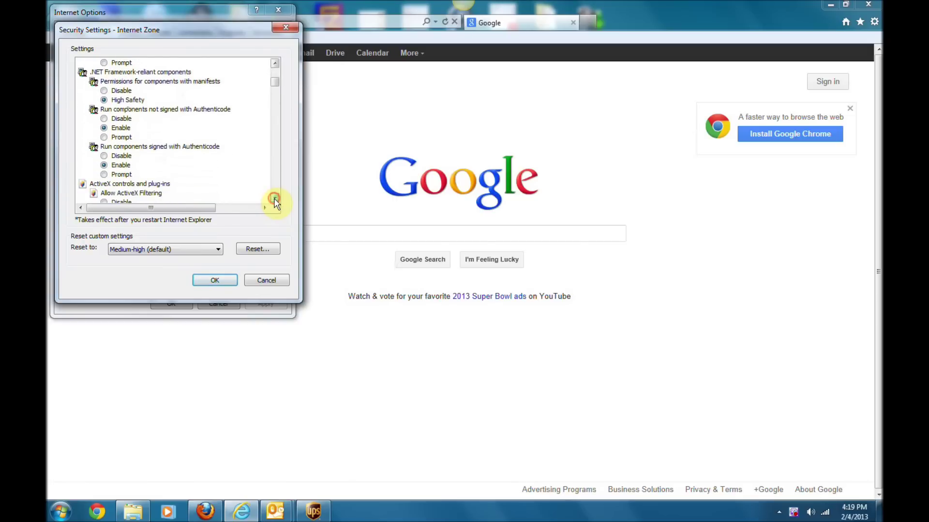
pyautogui.click(275, 198)
pyautogui.click(274, 199)
pyautogui.click(275, 198)
pyautogui.click(275, 199)
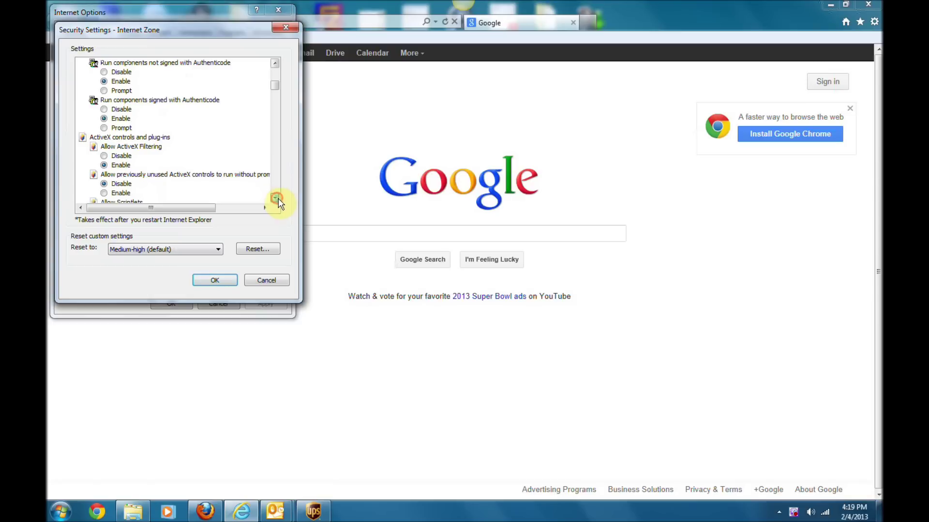
pyautogui.click(275, 198)
pyautogui.click(275, 198)
pyautogui.click(274, 198)
pyautogui.click(274, 198)
pyautogui.click(275, 199)
pyautogui.click(275, 198)
pyautogui.click(275, 198)
pyautogui.click(275, 198)
pyautogui.click(275, 198)
pyautogui.click(274, 198)
pyautogui.click(274, 199)
pyautogui.click(275, 198)
pyautogui.click(275, 198)
pyautogui.click(275, 198)
pyautogui.click(274, 198)
pyautogui.click(275, 198)
pyautogui.click(275, 199)
pyautogui.click(274, 199)
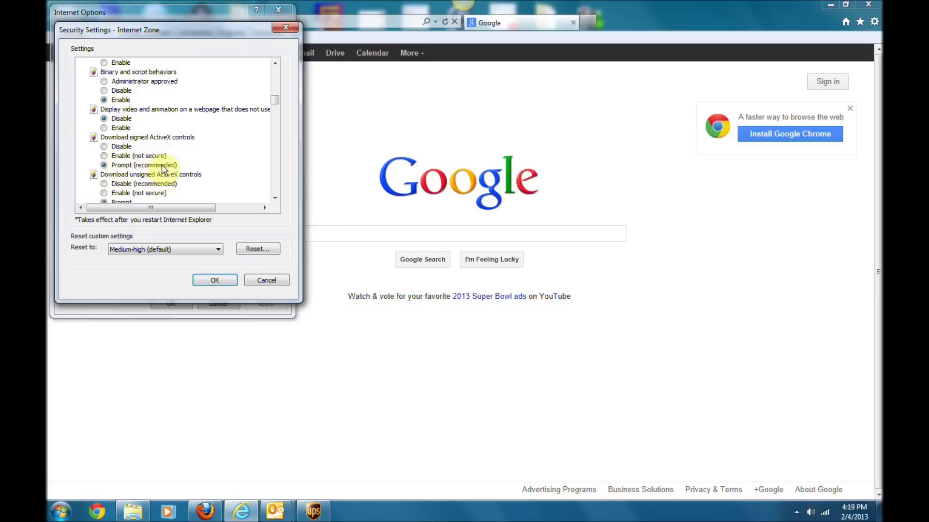
pyautogui.click(274, 197)
pyautogui.scroll(-1, 271, 198)
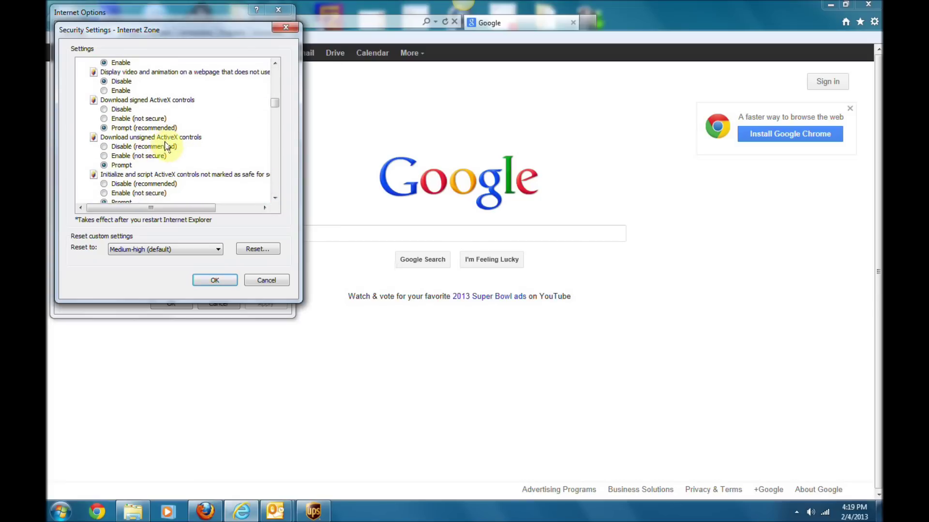
pyautogui.scroll(-2, 275, 199)
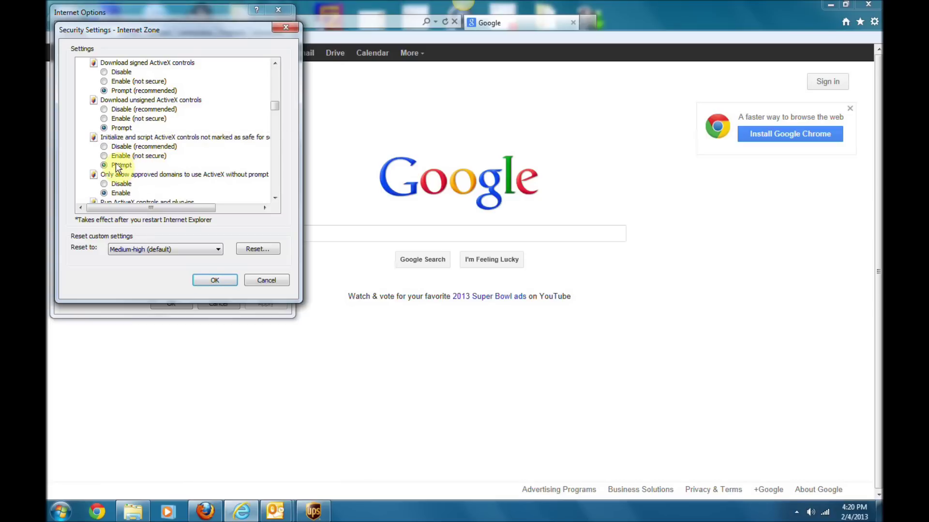
pyautogui.click(214, 280)
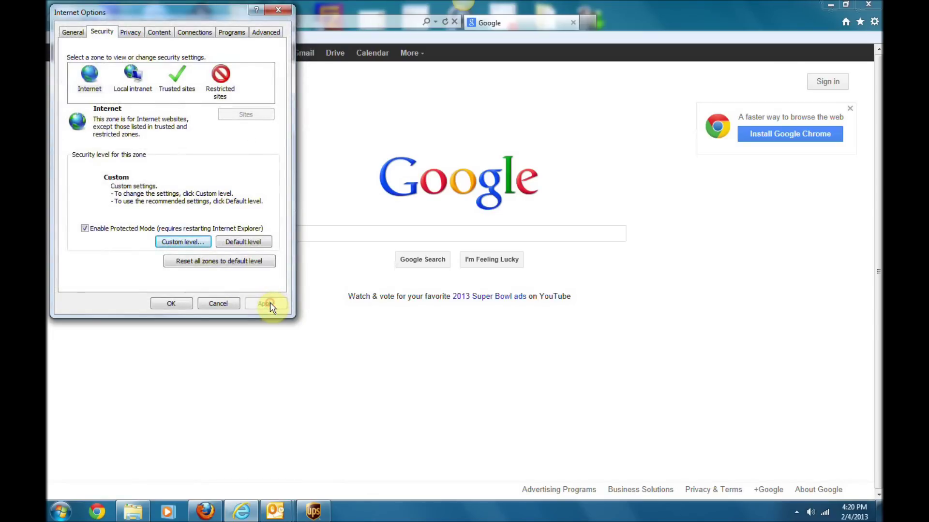
pyautogui.click(184, 304)
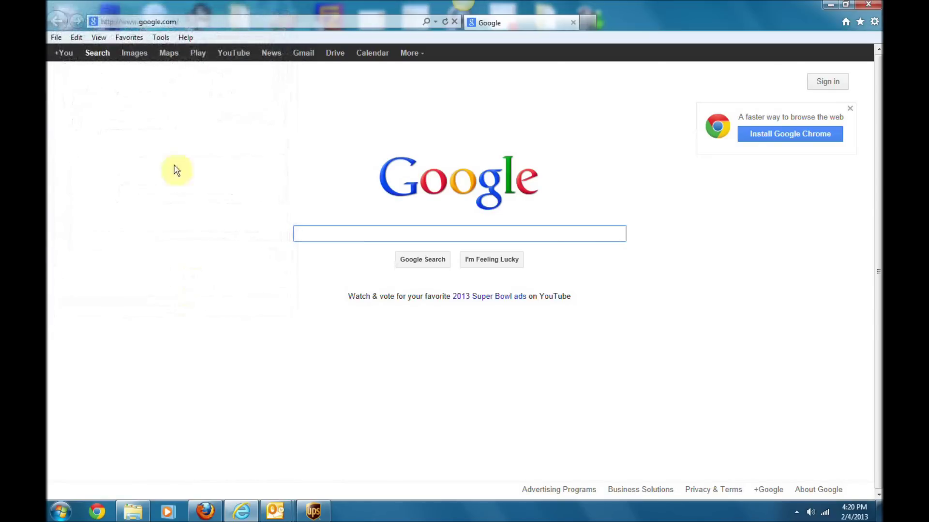
# Step: Browse to 192.168.1.102 and allow its blocked ActiveX control
pyautogui.click(186, 22)
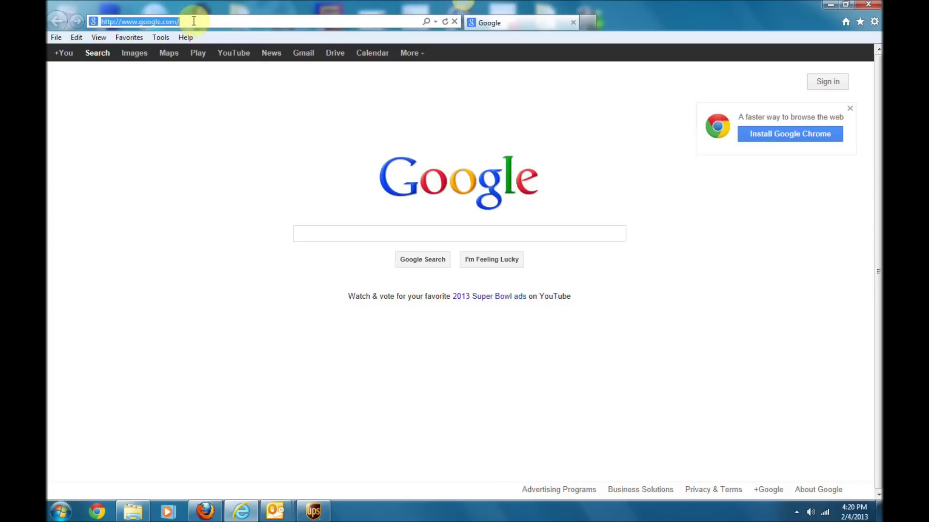
pyautogui.write('192.')
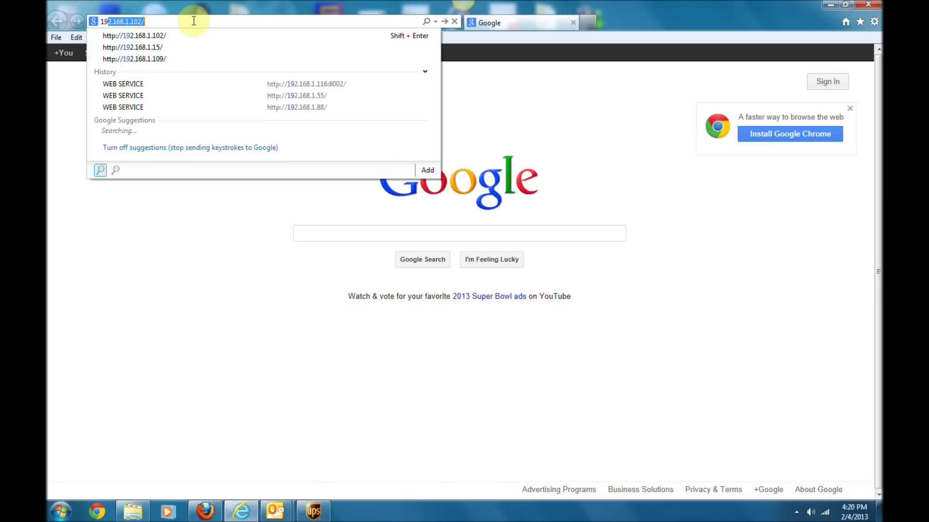
pyautogui.write('168.1.')
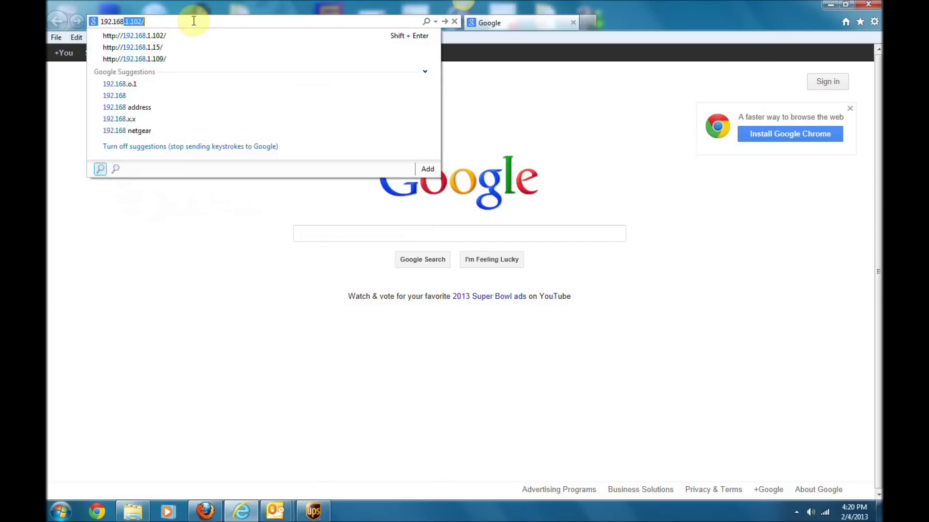
pyautogui.write('102')
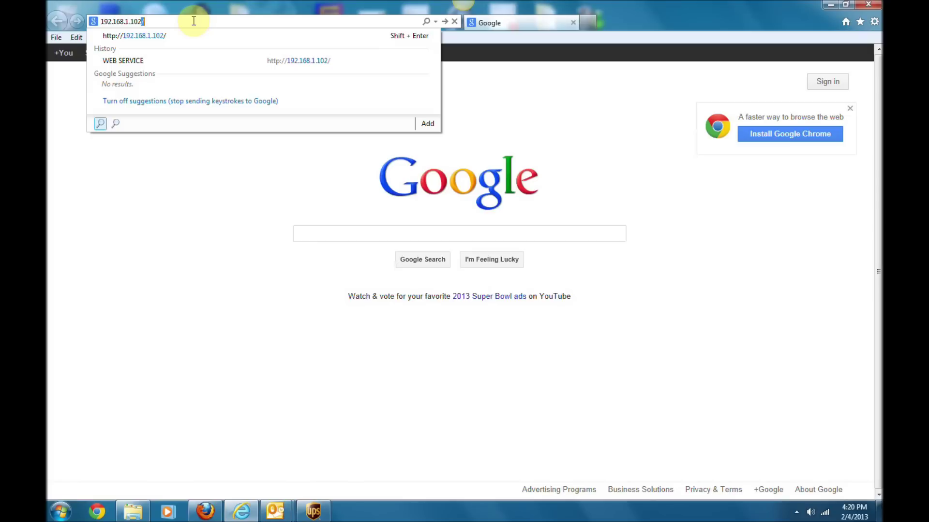
pyautogui.press('Return')
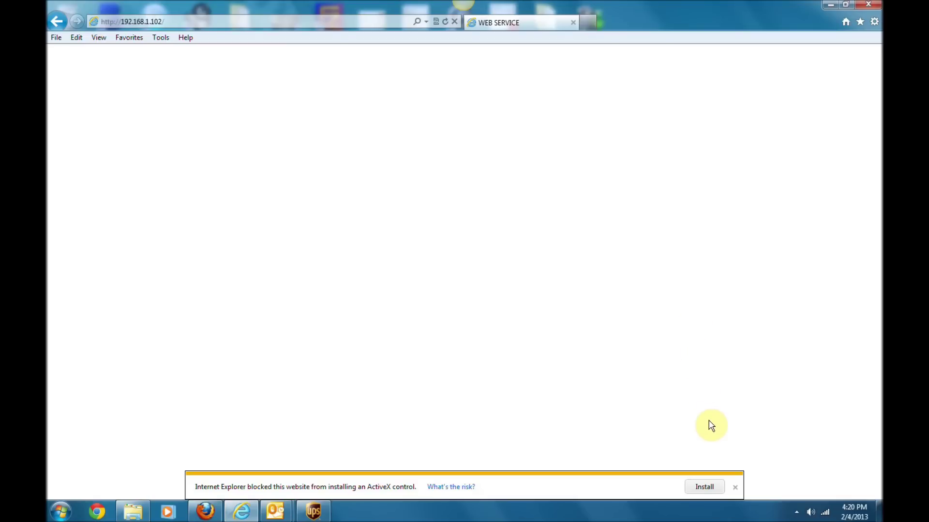
pyautogui.click(704, 487)
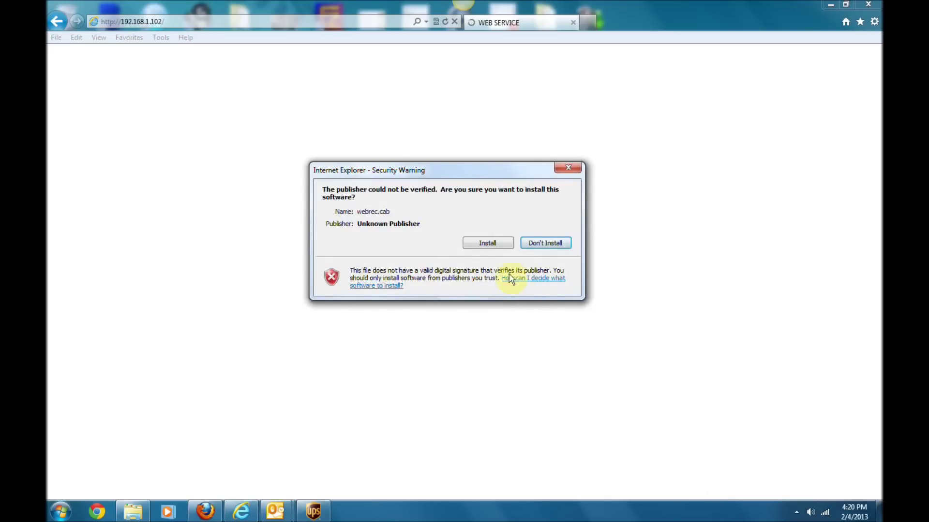
# Step: Confirm installing the unverified webrec.cab plugin in the Security Warning
pyautogui.click(488, 243)
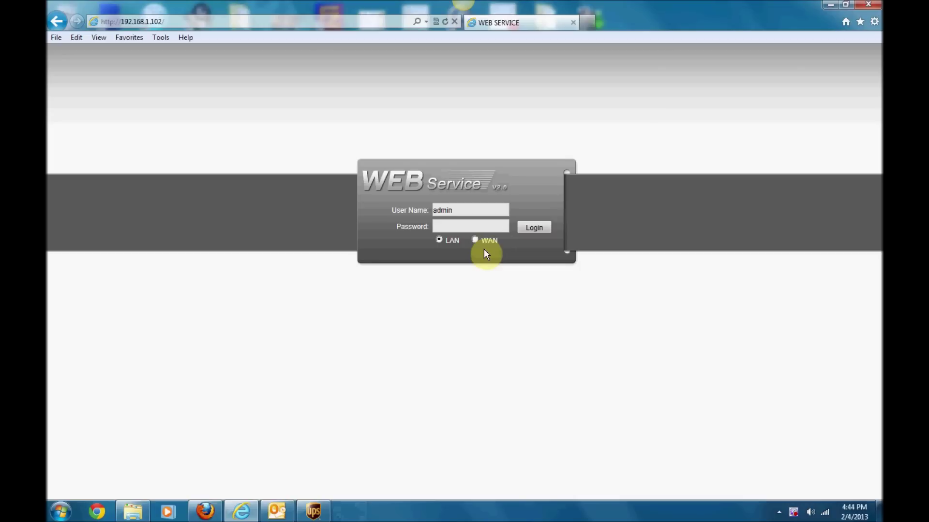
# Step: Log in with the account password, dismiss the No disk! notice, and open CONFIG
pyautogui.click(482, 227)
pyautogui.write('admin')
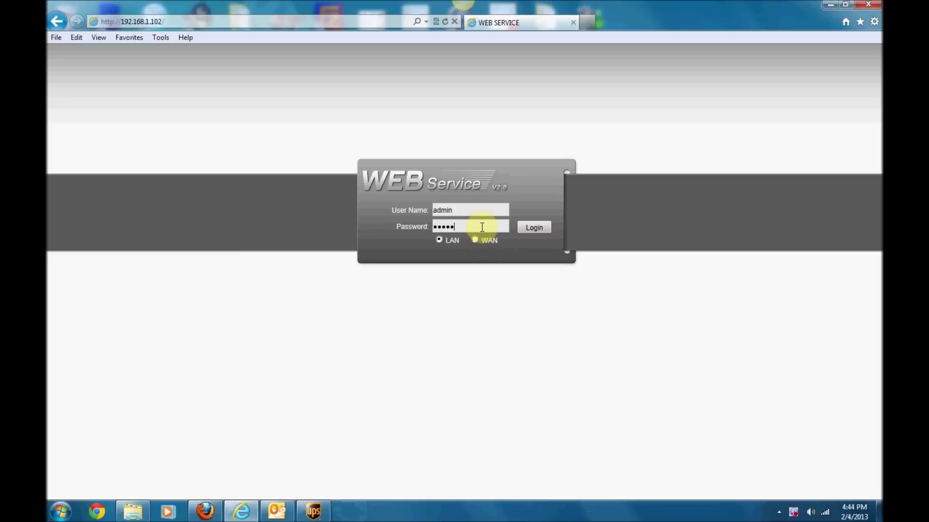
pyautogui.click(534, 228)
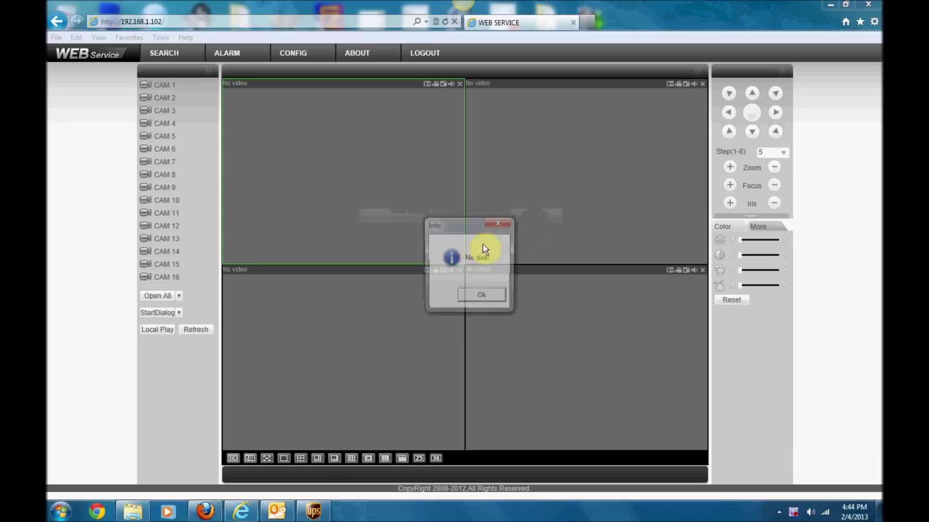
pyautogui.click(474, 298)
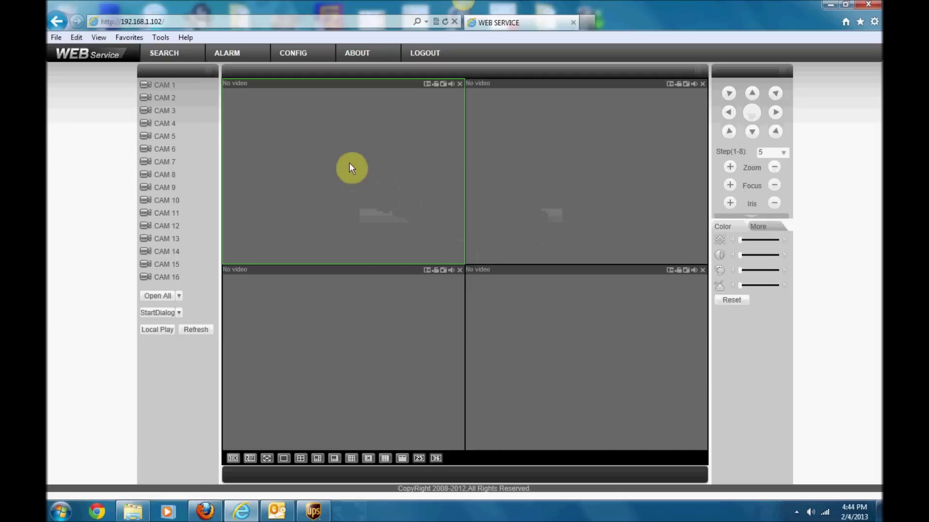
pyautogui.click(301, 57)
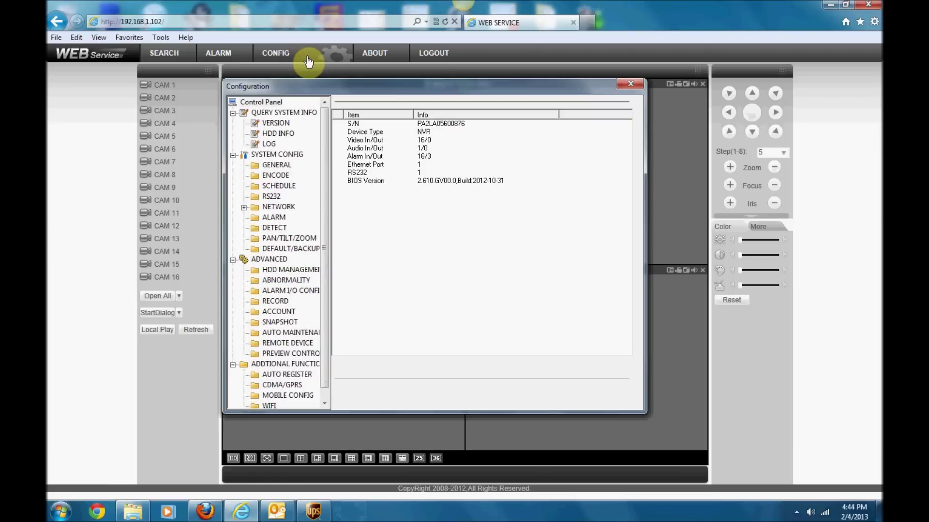
# Step: In GENERAL, sync the system time to the PC clock, keep MM DD YYYY format, and save
pyautogui.click(277, 165)
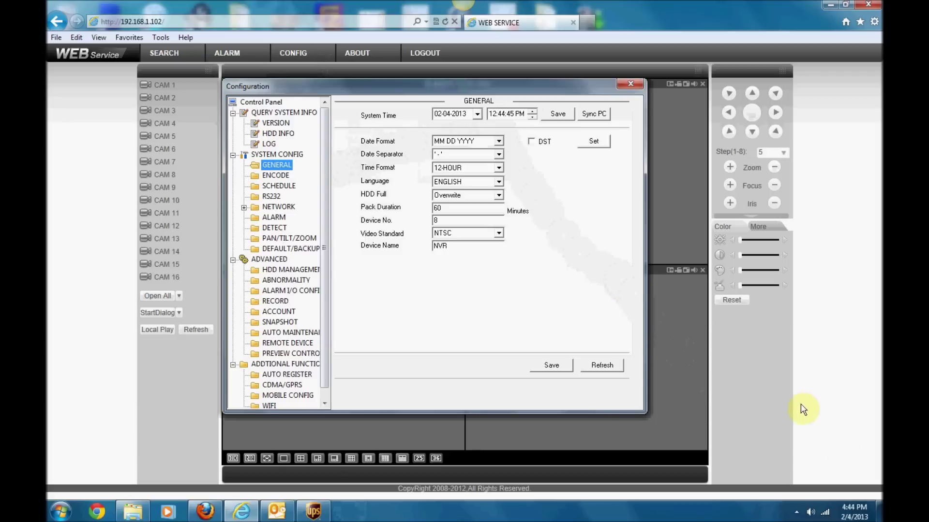
pyautogui.moveTo(859, 516)
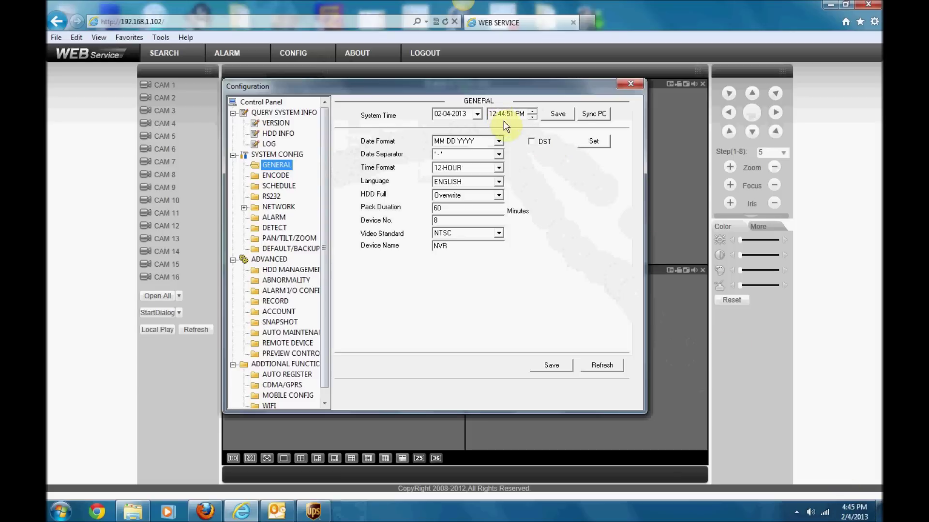
pyautogui.click(589, 117)
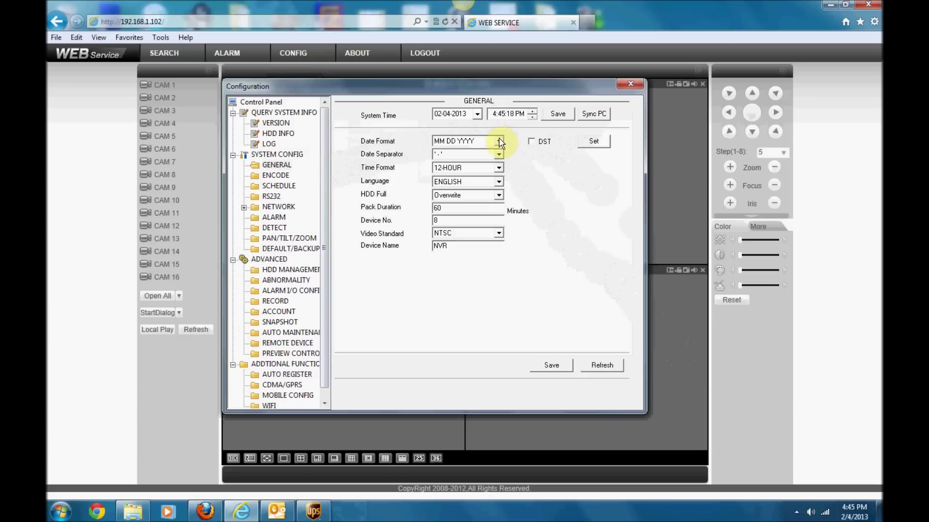
pyautogui.click(499, 141)
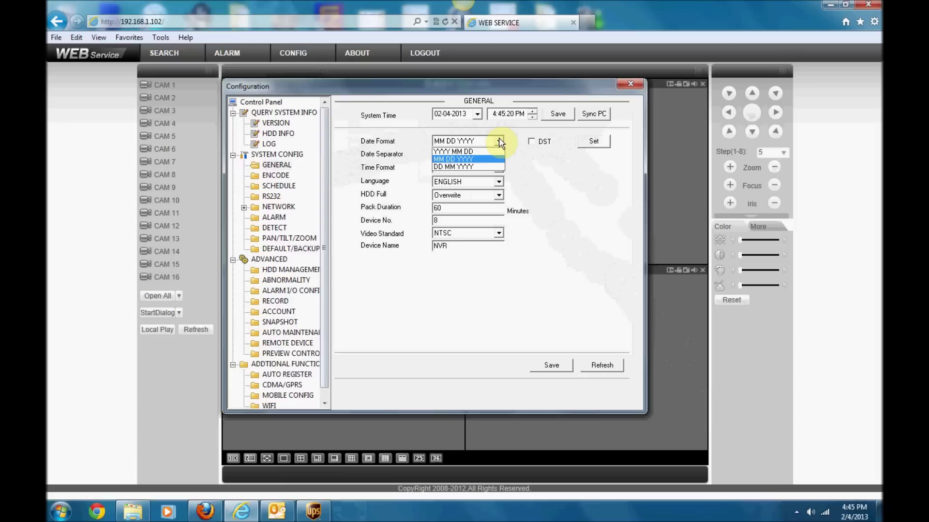
pyautogui.click(499, 141)
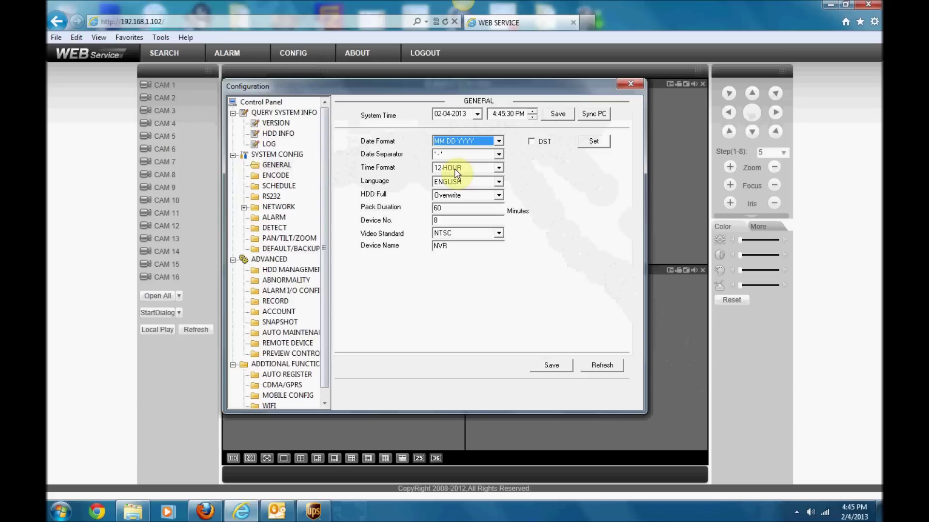
pyautogui.click(557, 116)
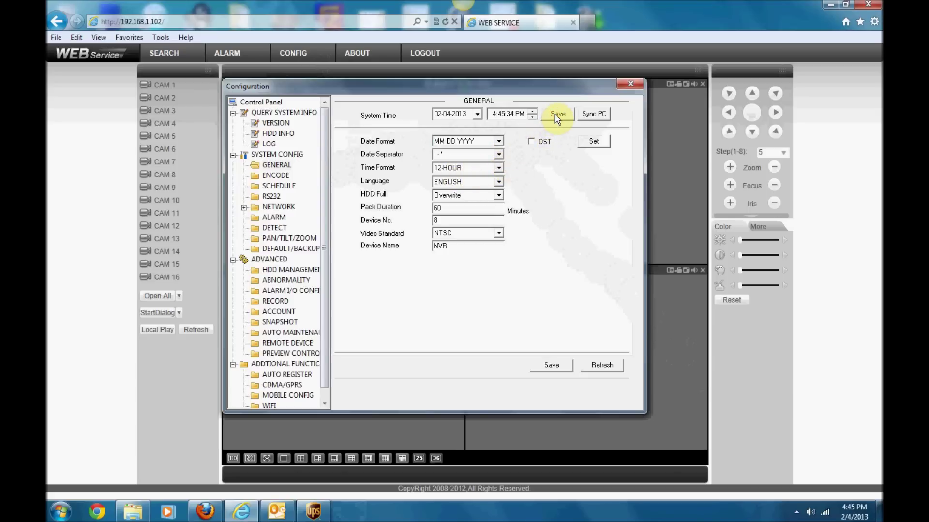
pyautogui.click(546, 366)
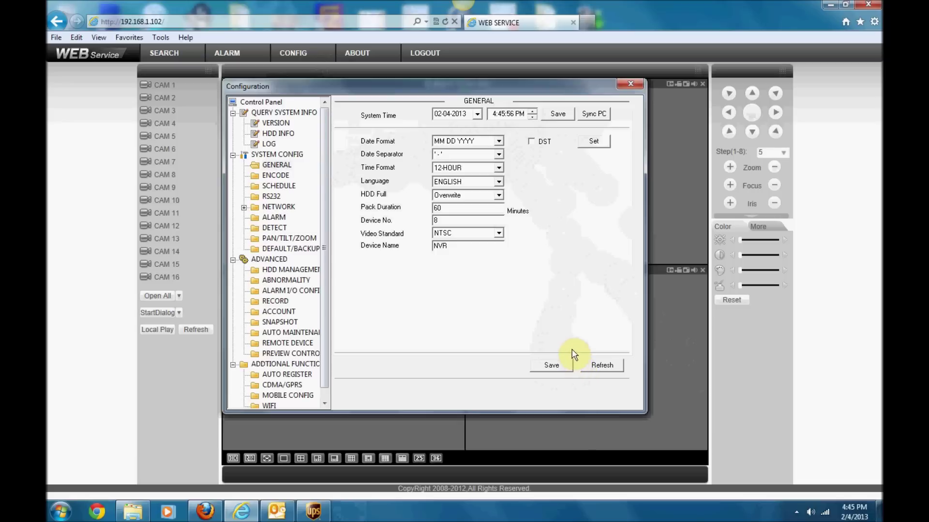
pyautogui.click(243, 209)
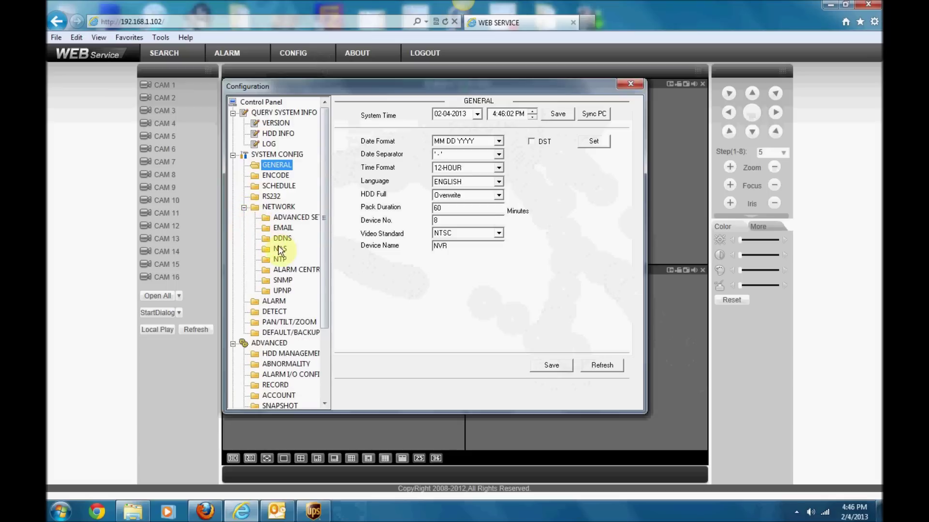
# Step: Enable NTP and select the server time.windows.com, port 123 and 30-minute update period fields
pyautogui.click(282, 261)
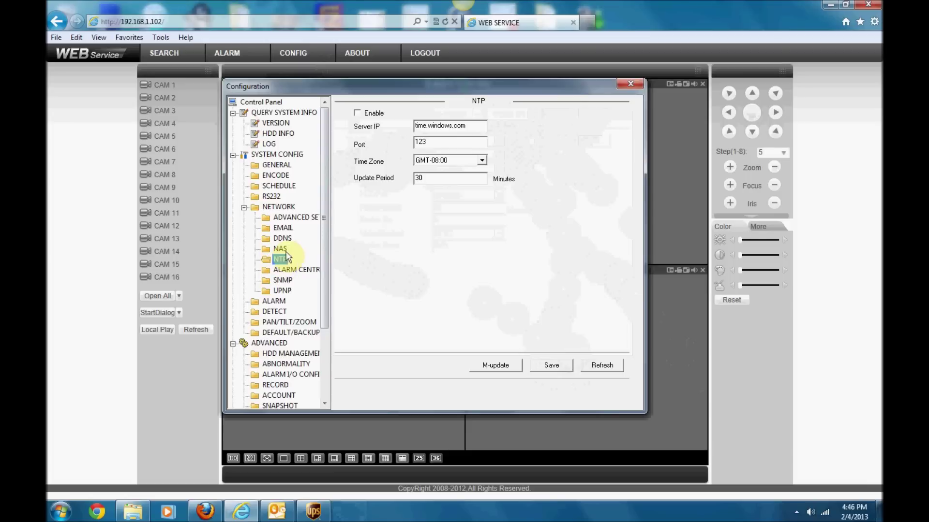
pyautogui.click(357, 113)
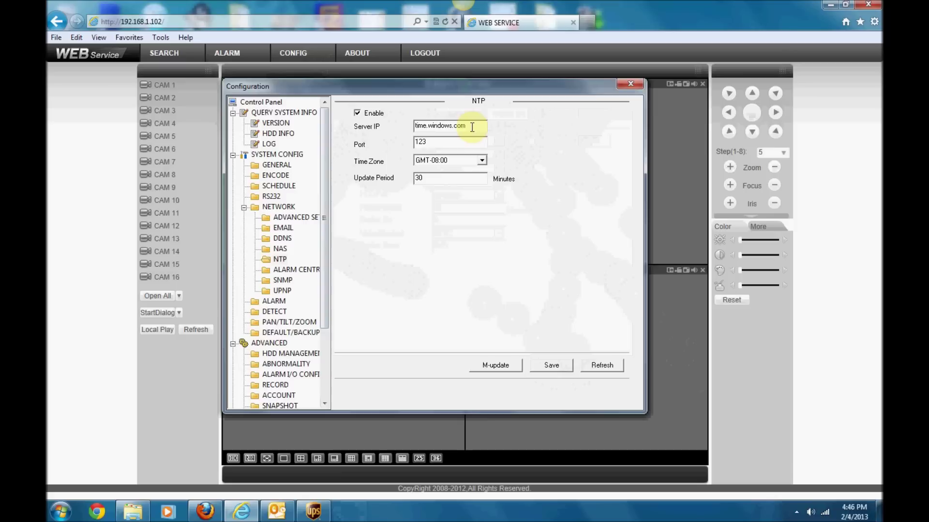
pyautogui.moveTo(476, 127); pyautogui.dragTo(395, 129)
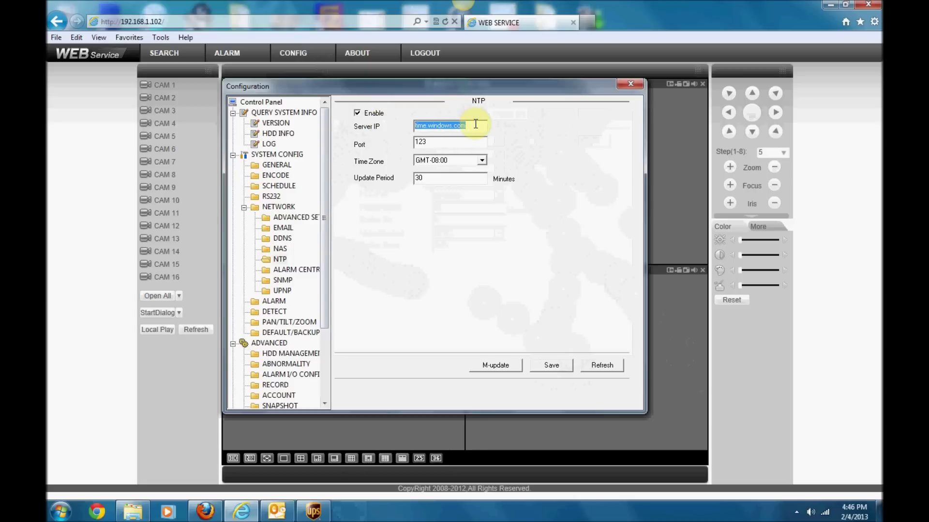
pyautogui.press('Tab')
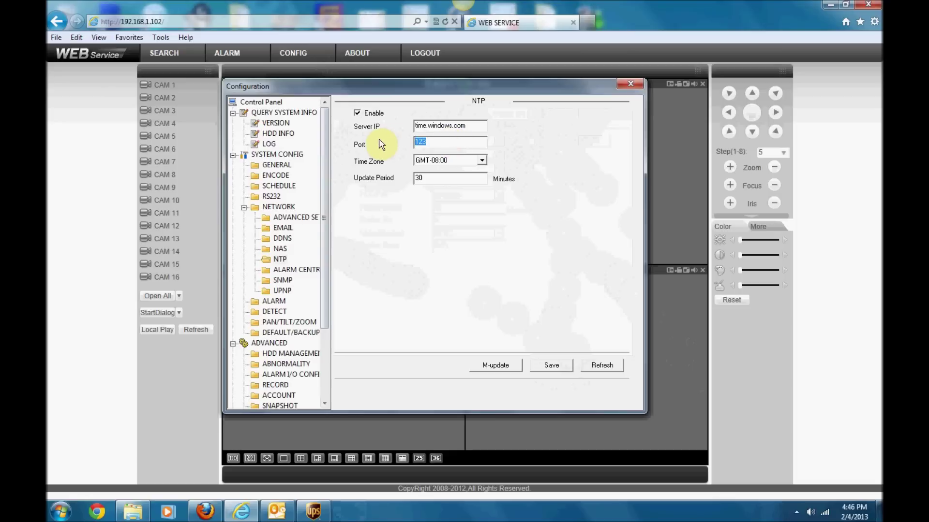
pyautogui.press('Tab')
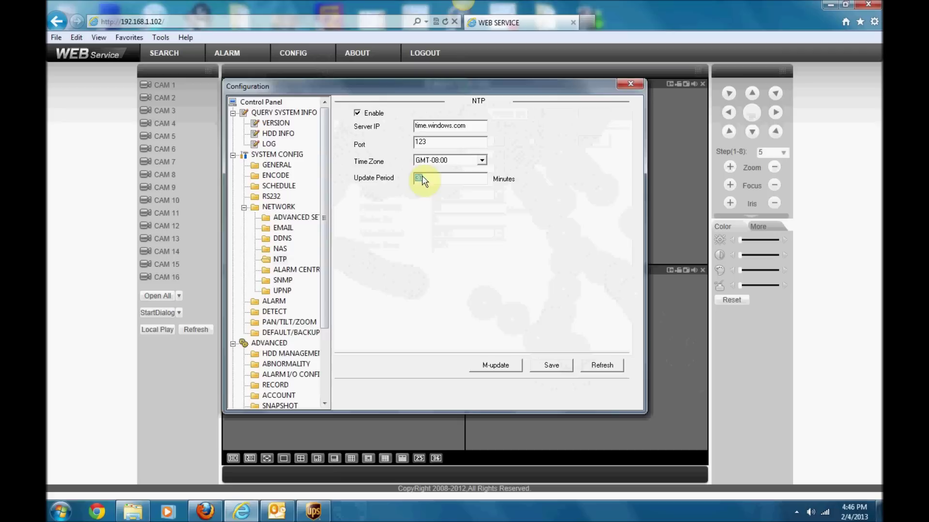
pyautogui.click(435, 178)
pyautogui.doubleClick(409, 179)
# Step: Google 'oklahoma gmt time' and open the Oklahoma Time page showing GMT - 6:00
pyautogui.click(589, 24)
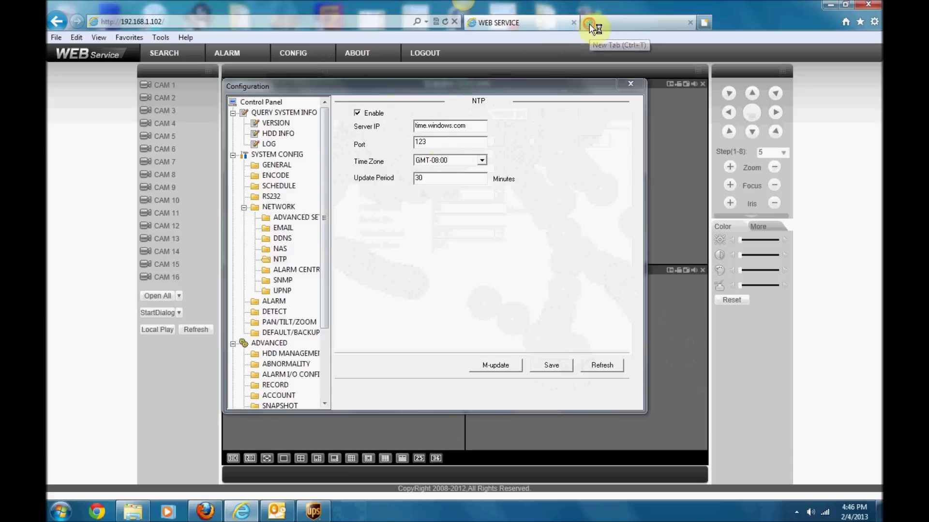
pyautogui.click(487, 86)
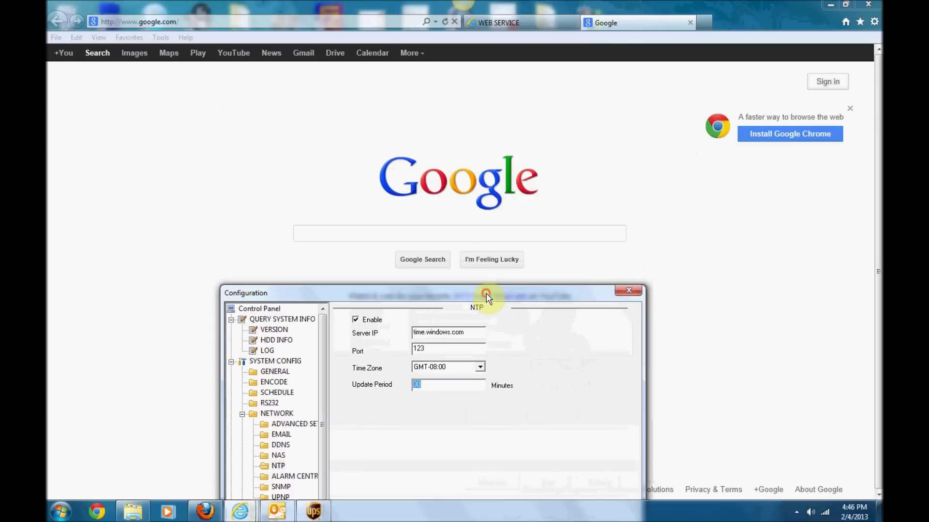
pyautogui.click(462, 233)
pyautogui.write('okl')
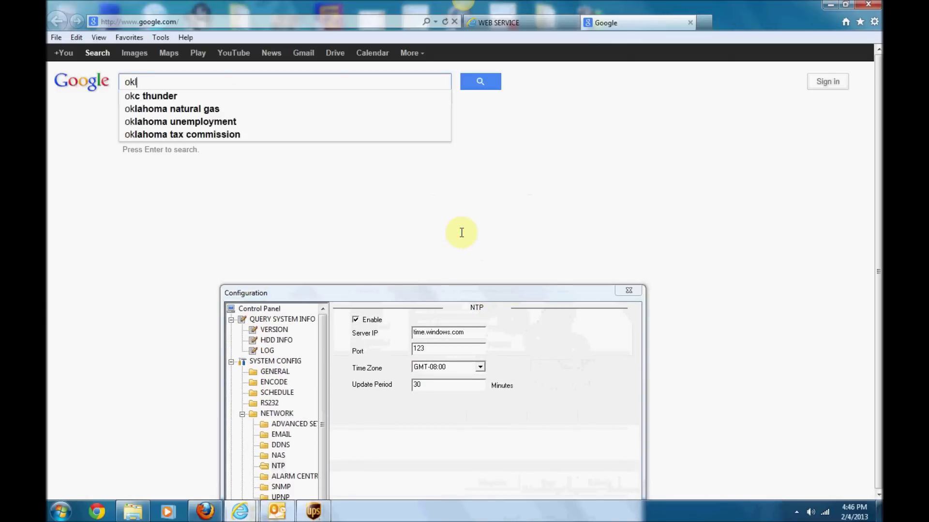
pyautogui.write('ahoma gmt time')
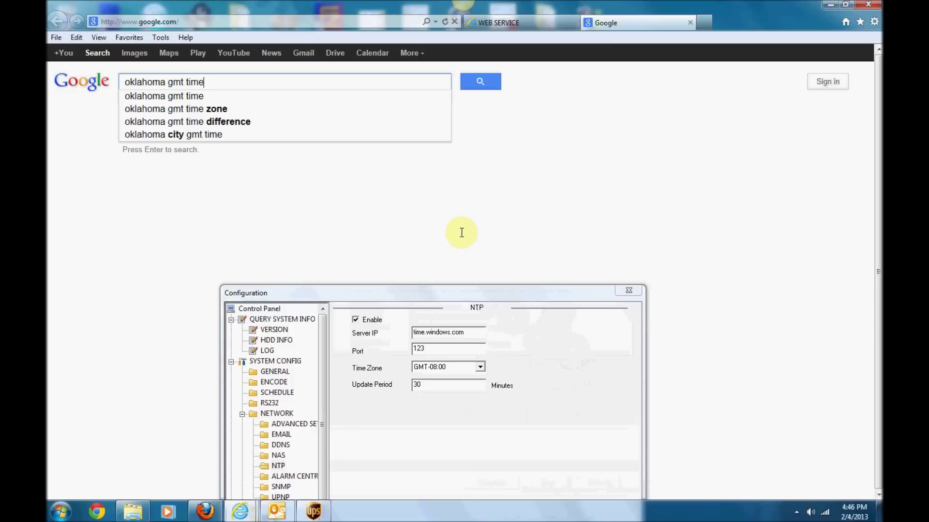
pyautogui.press('Return')
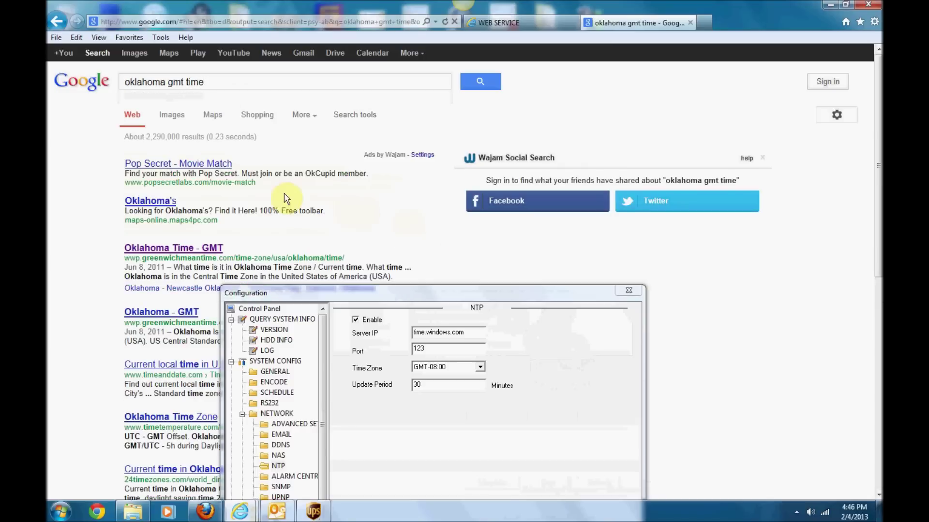
pyautogui.click(182, 250)
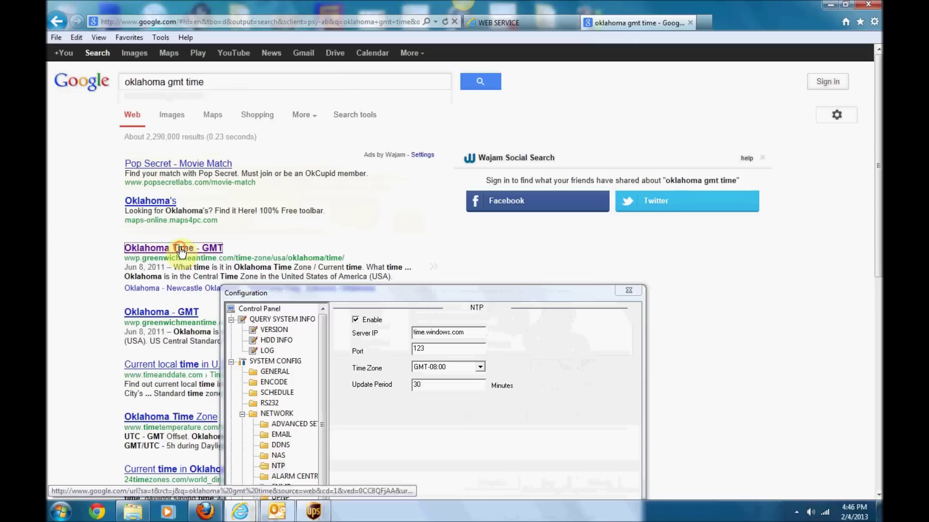
pyautogui.moveTo(292, 296); pyautogui.dragTo(590, 171)
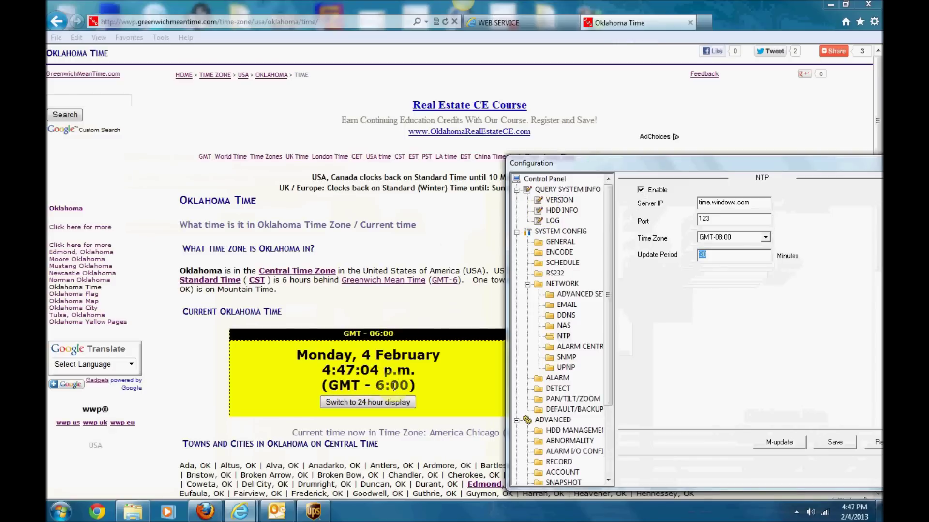
pyautogui.moveTo(603, 161); pyautogui.dragTo(415, 130)
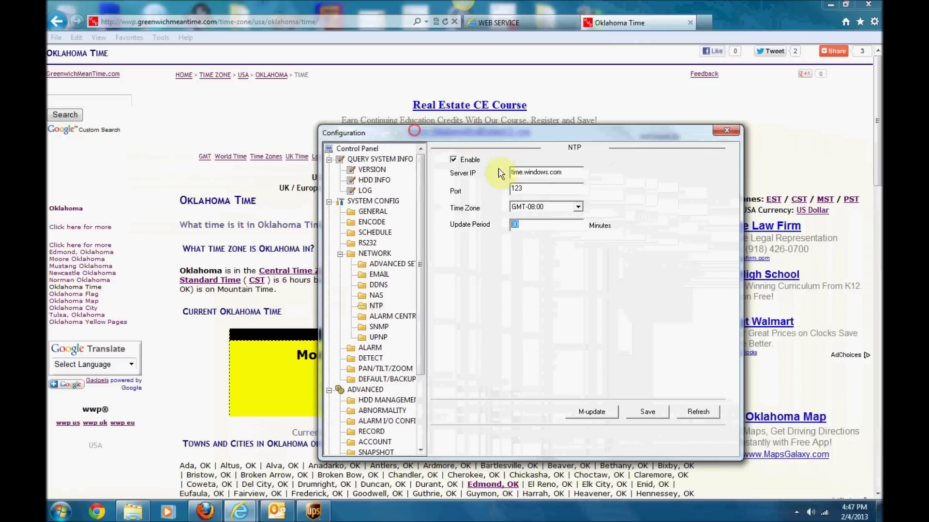
# Step: Choose the GMT-06:00 NTP time zone and save the NTP settings
pyautogui.click(573, 208)
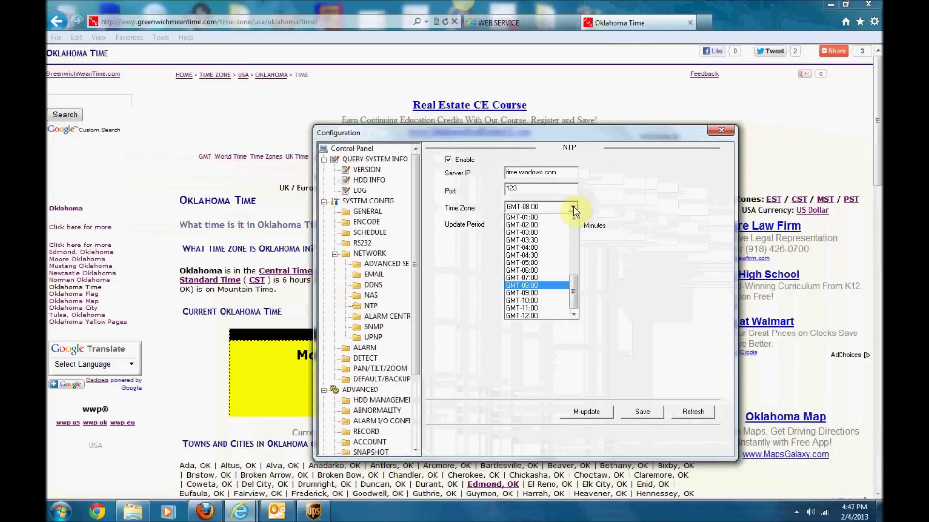
pyautogui.click(537, 269)
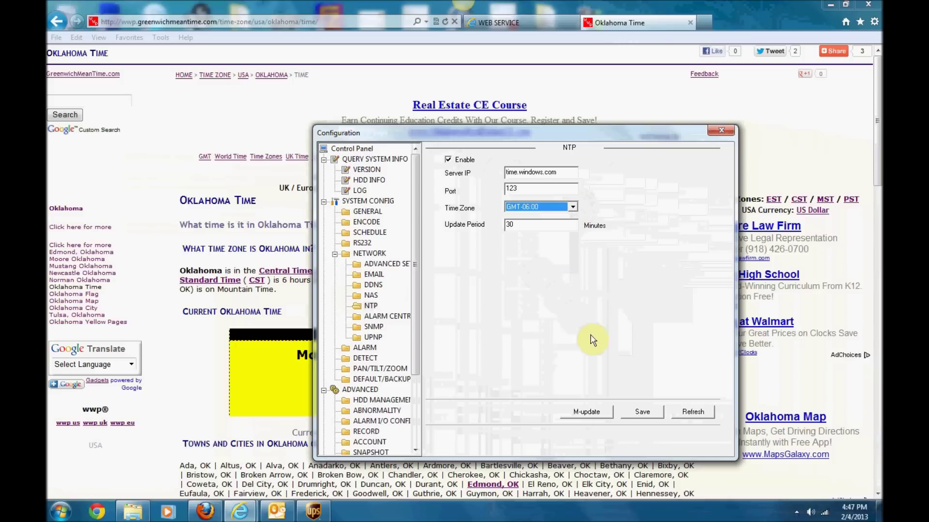
pyautogui.click(645, 414)
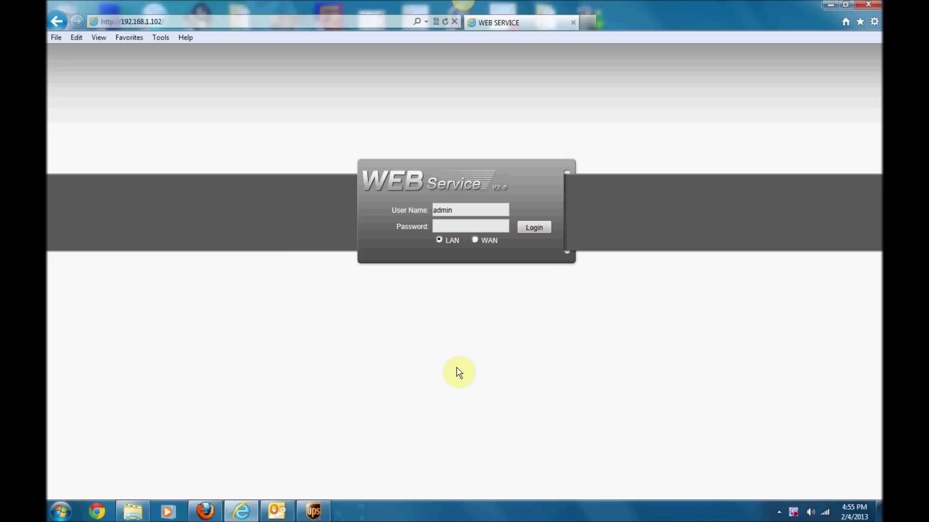
# Step: Load the camera's login page at 192.168.1.101
pyautogui.click(217, 21)
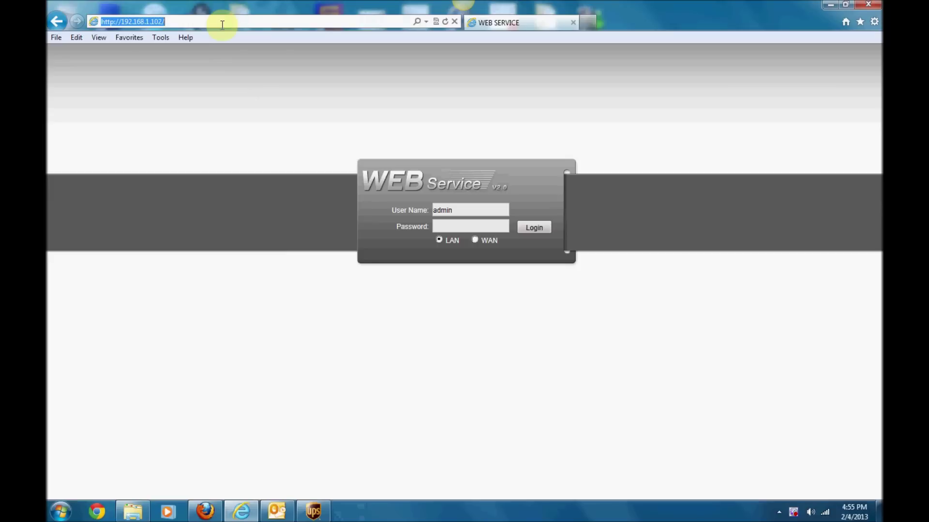
pyautogui.write('192.1')
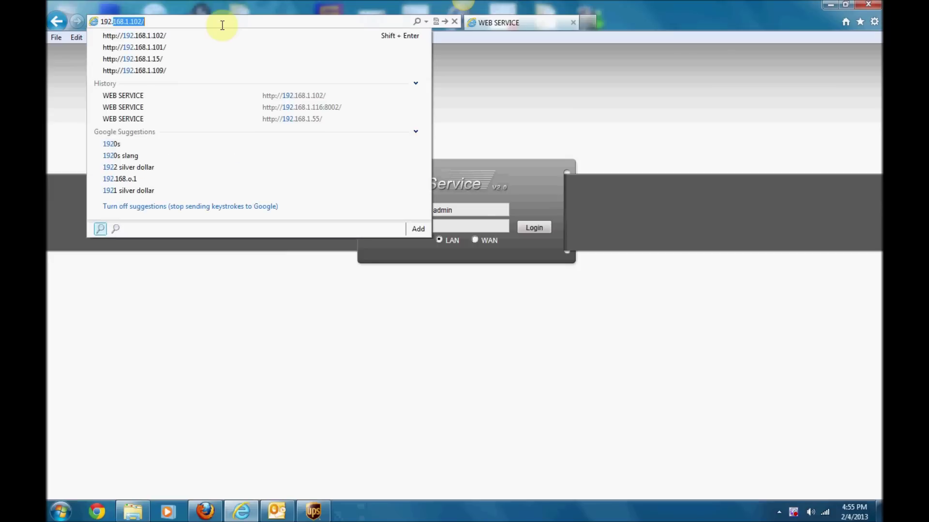
pyautogui.write('68.1.')
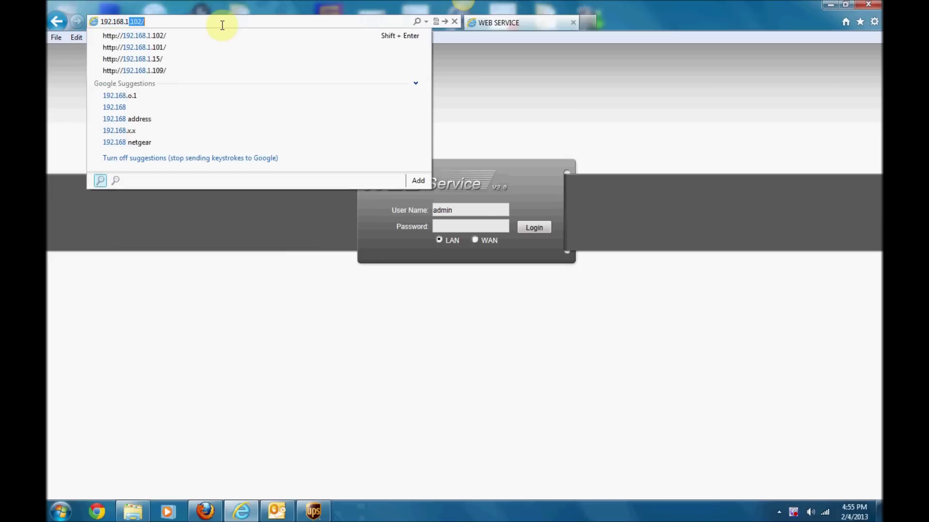
pyautogui.write('10')
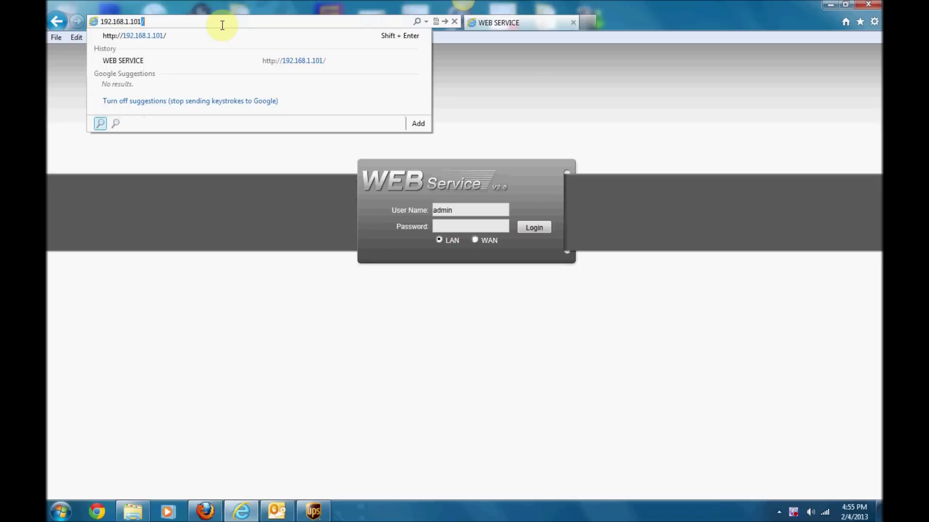
pyautogui.press('Return')
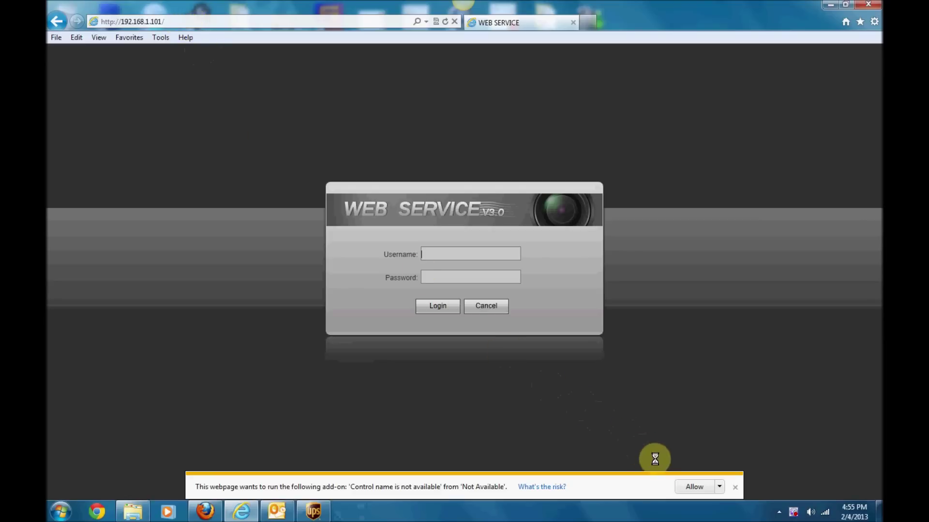
# Step: Allow and install the unsigned webrec.cab ActiveX add-on
pyautogui.click(695, 486)
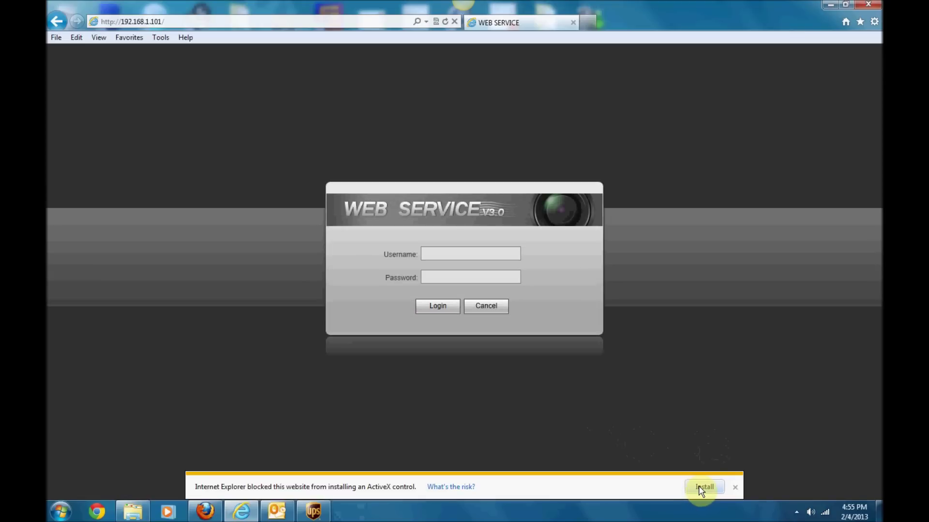
pyautogui.click(697, 487)
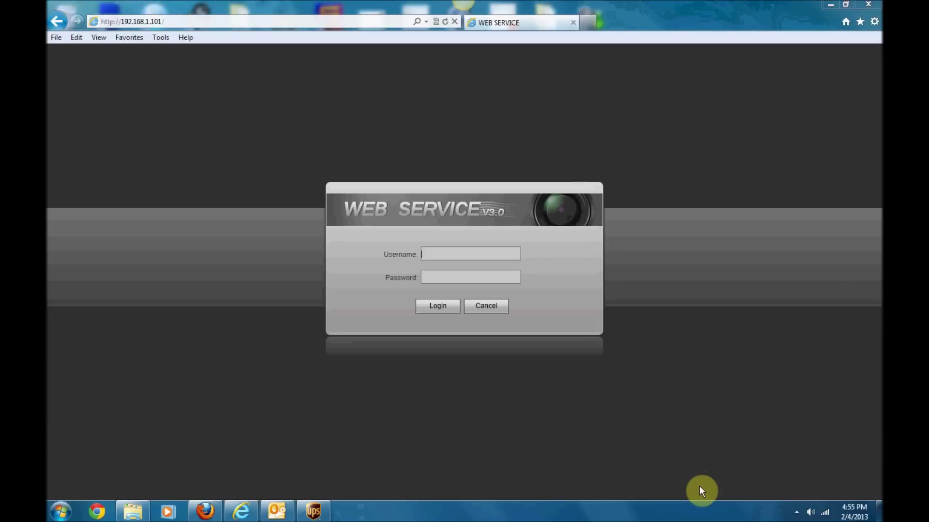
pyautogui.click(497, 243)
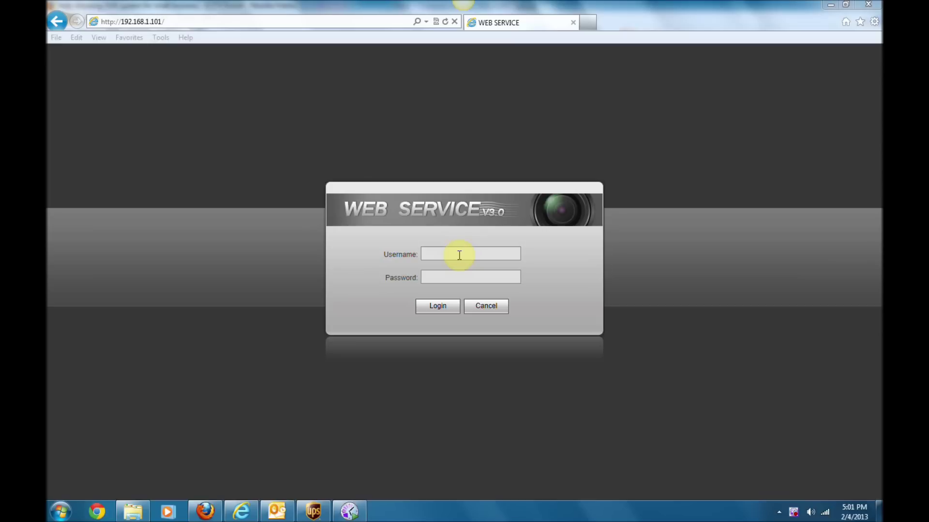
# Step: Enter the camera's username and password and log in
pyautogui.click(459, 255)
pyautogui.write('ad')
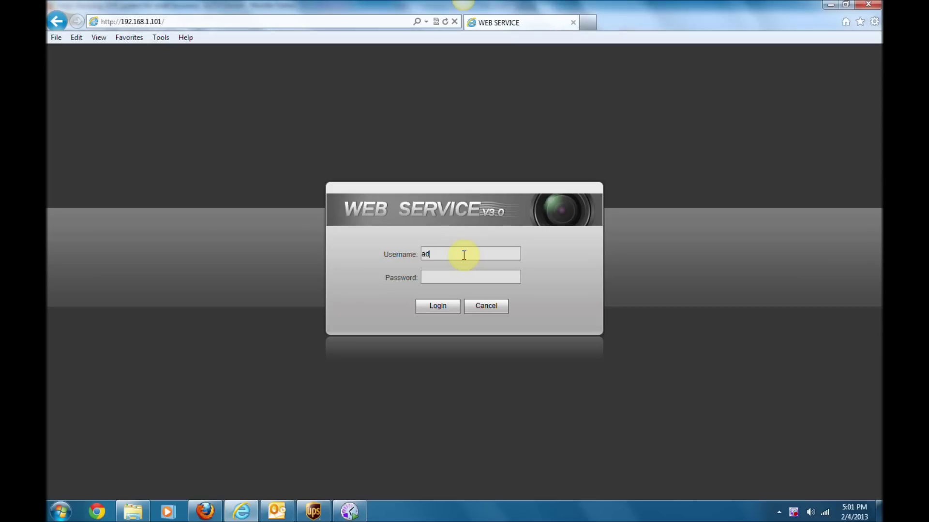
pyautogui.write('minadmin')
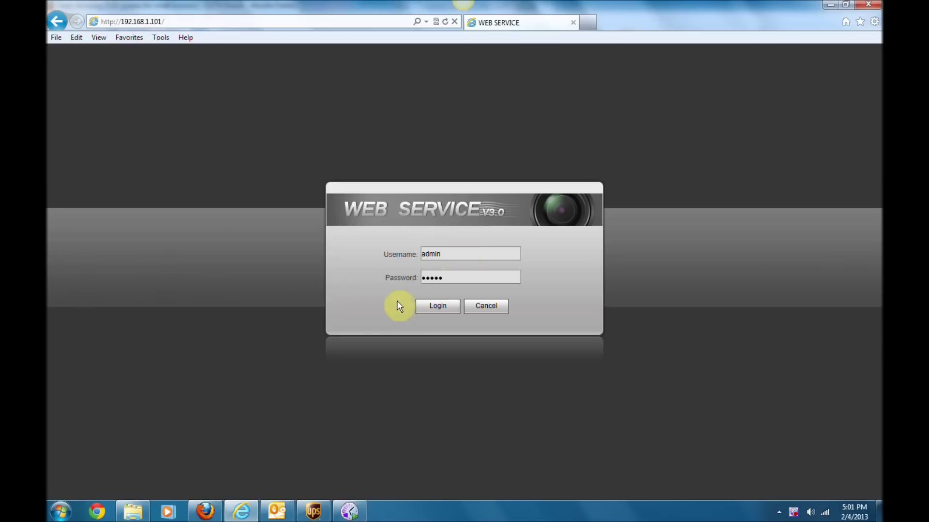
pyautogui.click(424, 310)
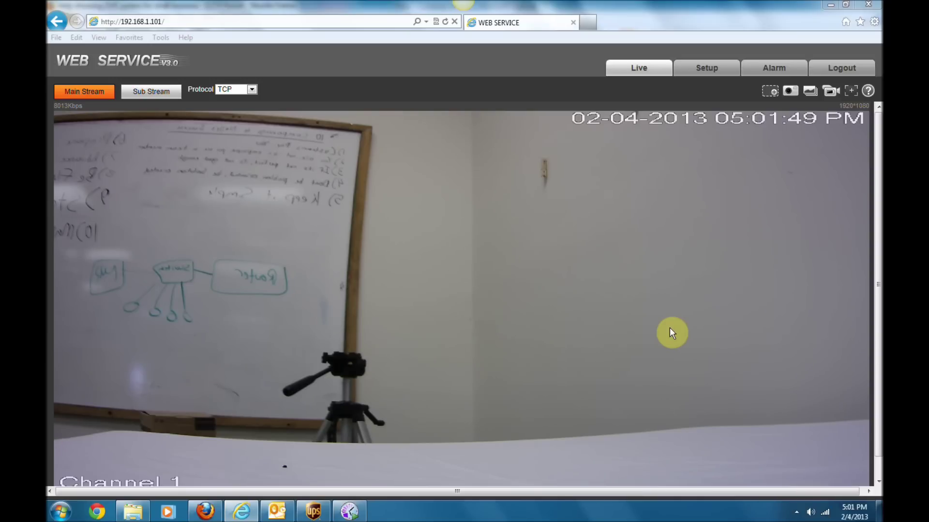
# Step: Allow the video add-on, log in again with the password, and open Setup
pyautogui.click(705, 69)
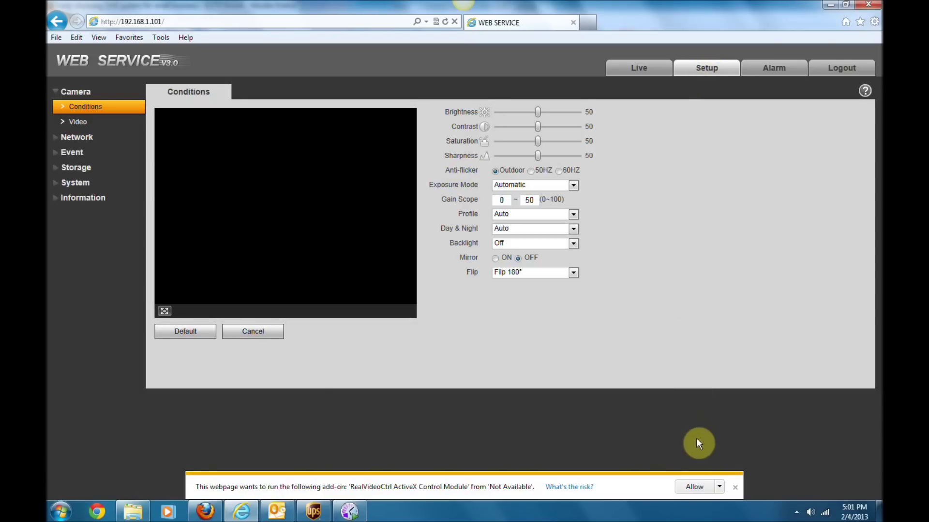
pyautogui.click(695, 487)
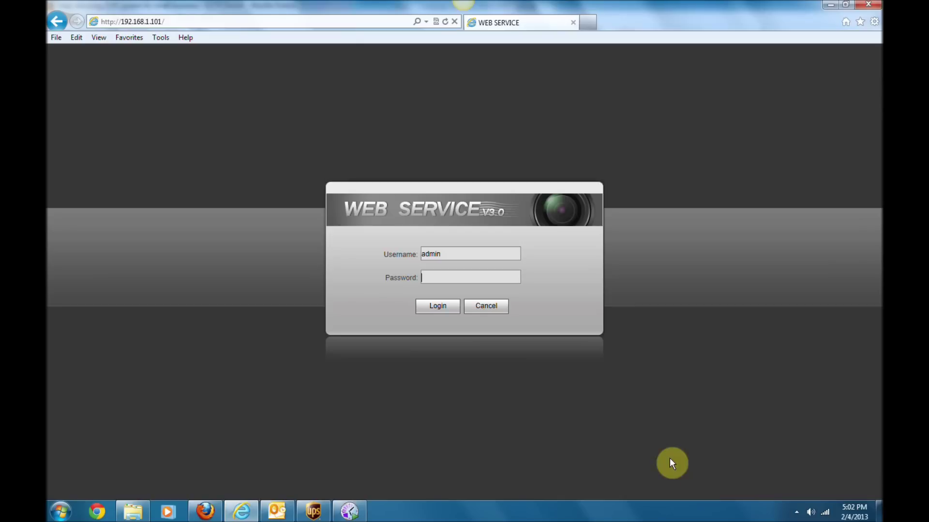
pyautogui.click(477, 280)
pyautogui.write('admin')
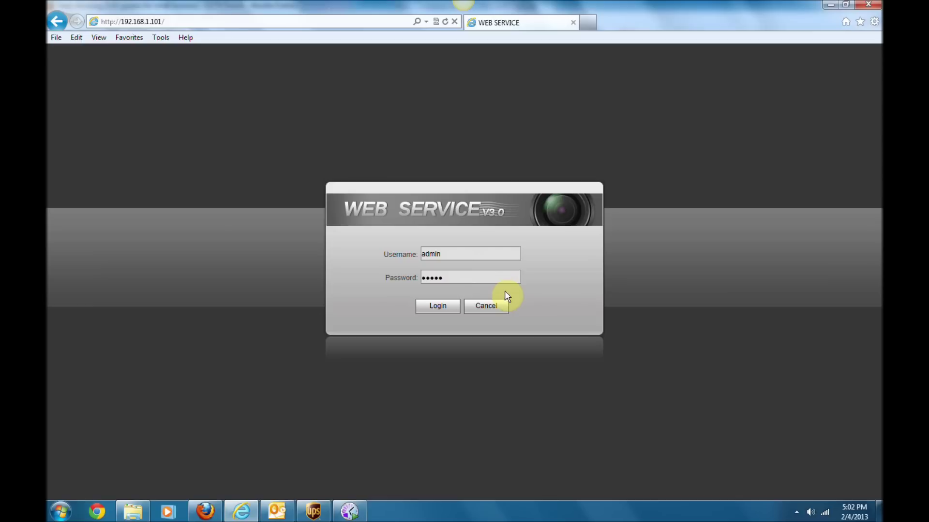
pyautogui.click(451, 306)
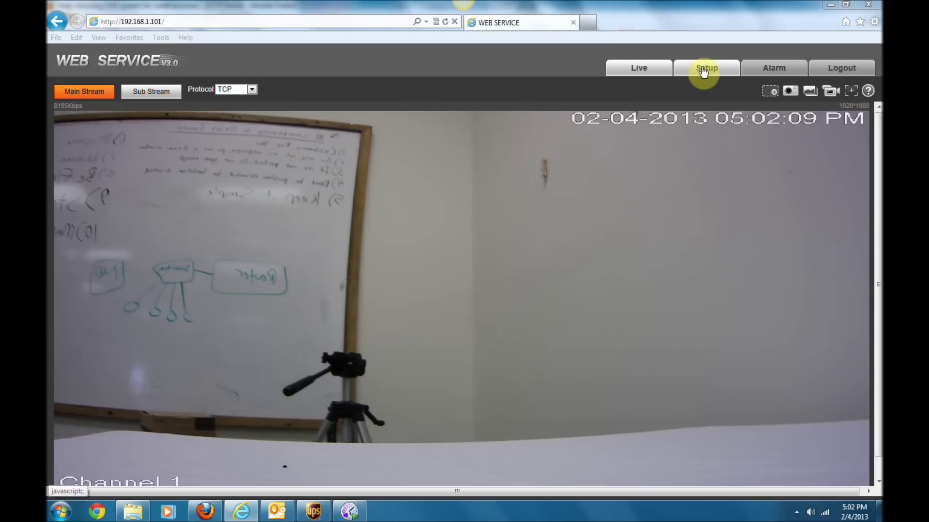
pyautogui.click(704, 72)
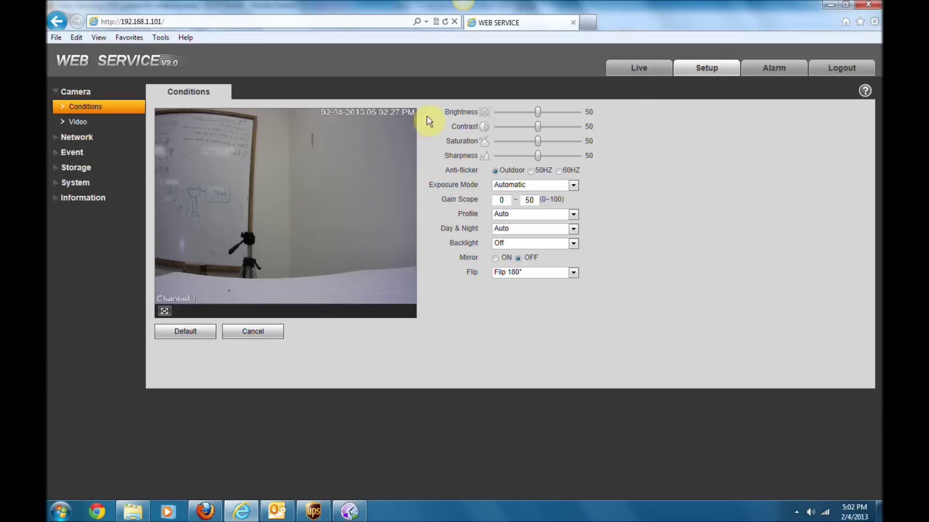
# Step: Open System > General and switch to the Date&Time tab
pyautogui.click(78, 183)
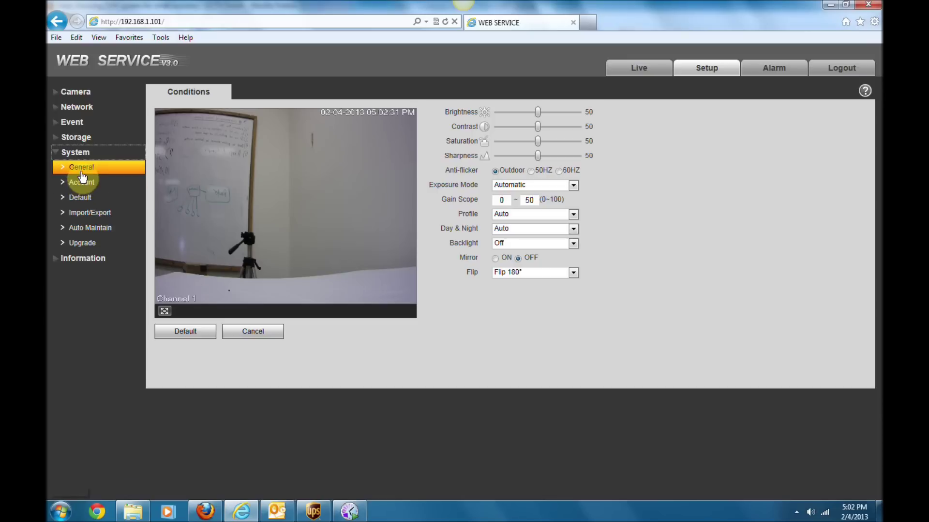
pyautogui.click(82, 168)
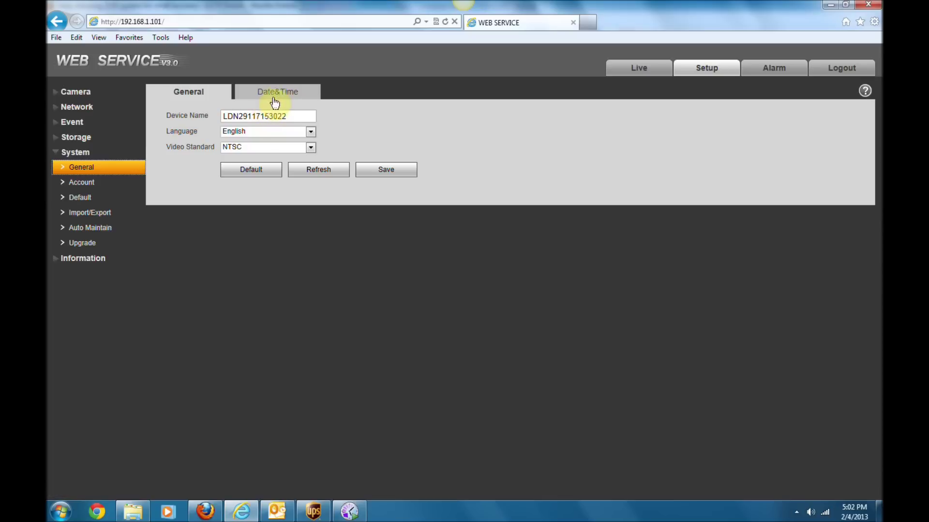
pyautogui.click(275, 95)
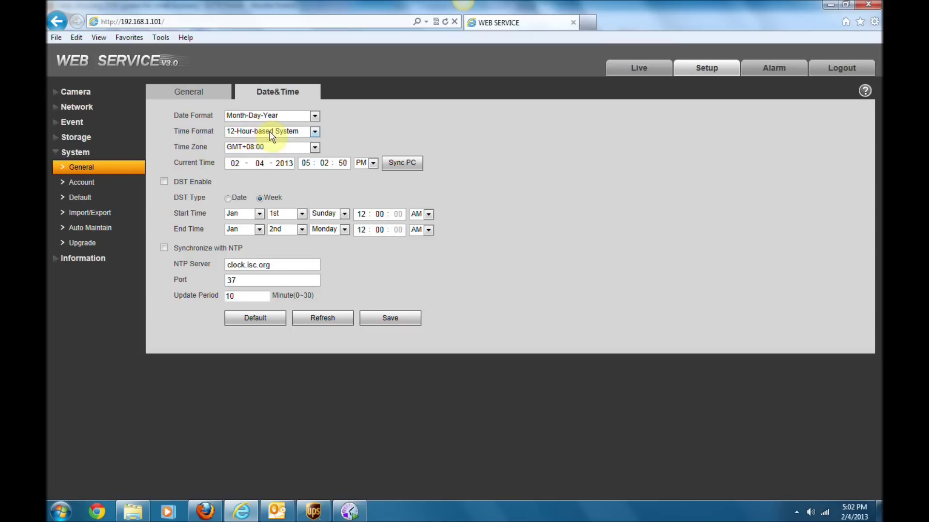
# Step: Set the camera's time zone to GMT-06:00 and sync its clock to the PC
pyautogui.click(314, 148)
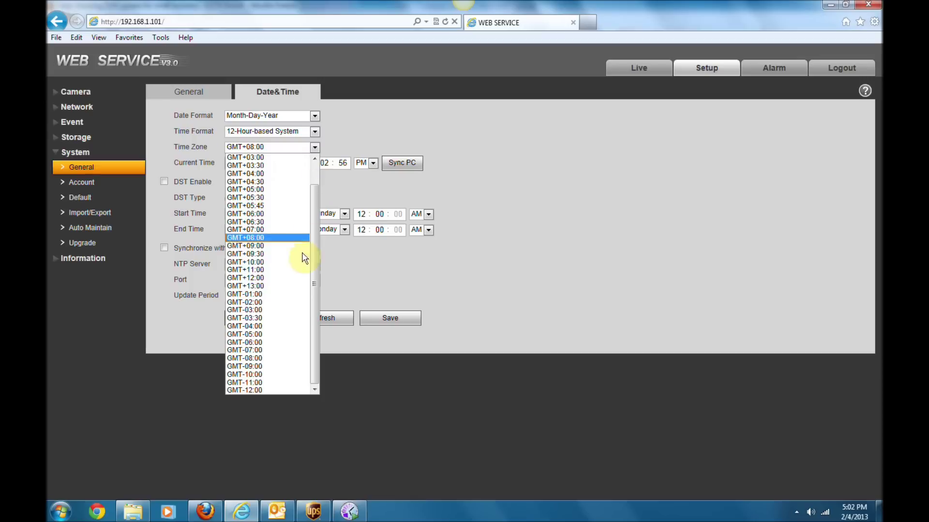
pyautogui.click(277, 342)
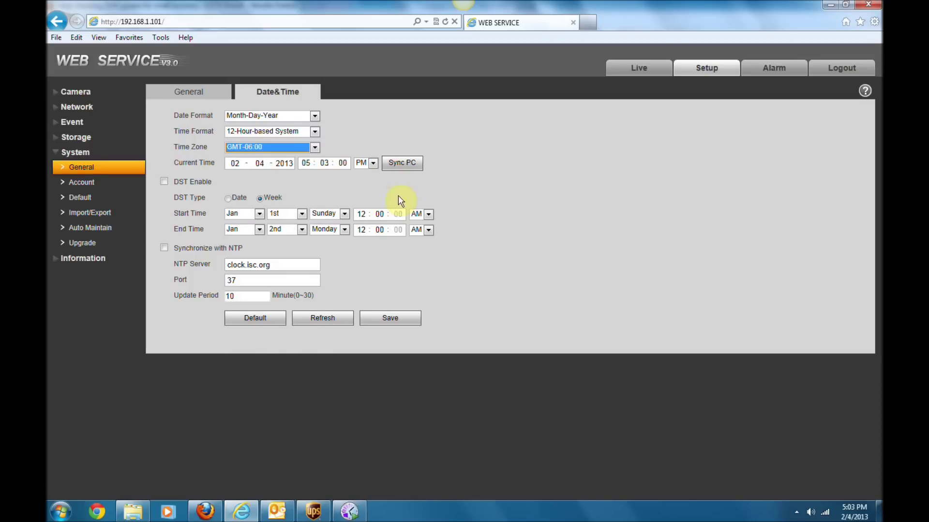
pyautogui.click(400, 167)
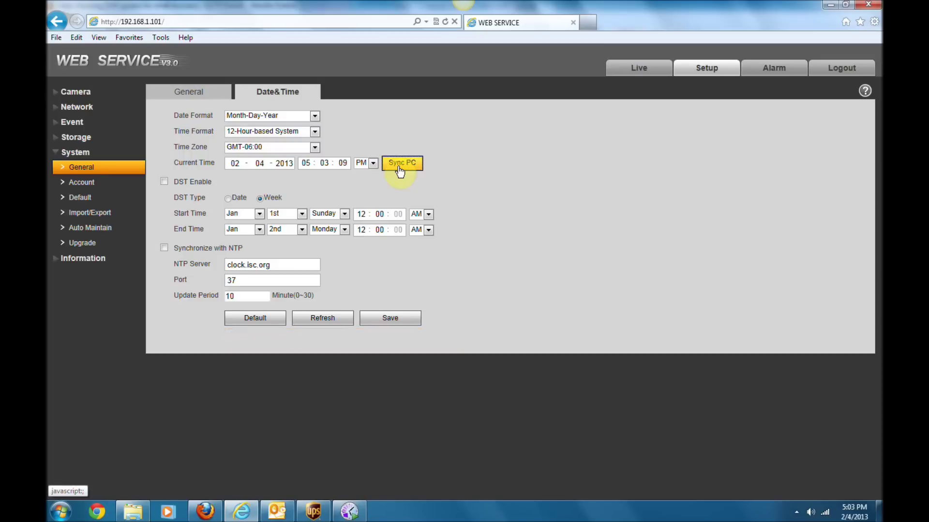
# Step: Turn on NTP sync, replace the server with time.windows.com, port 123, period 30 minutes, and save
pyautogui.click(164, 248)
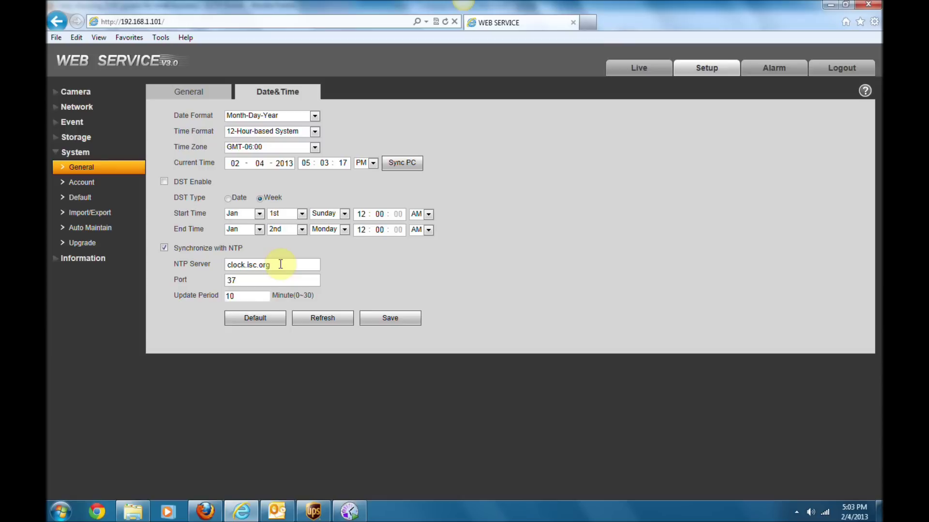
pyautogui.moveTo(281, 264); pyautogui.dragTo(115, 269)
pyautogui.write('time.')
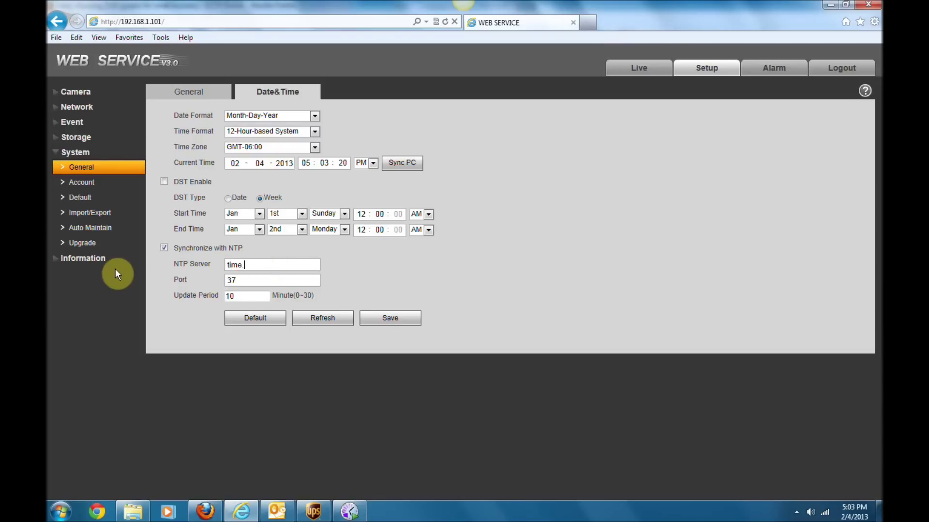
pyautogui.write('windows.com')
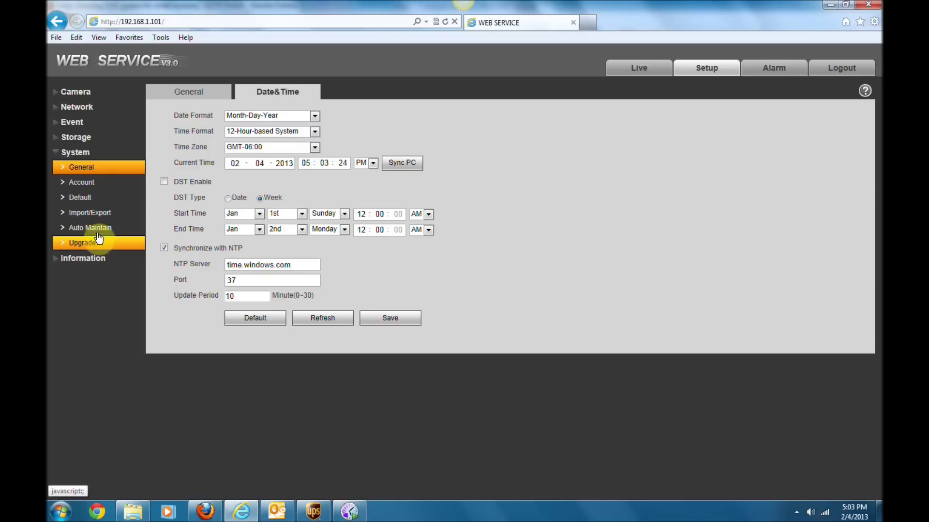
pyautogui.moveTo(251, 280); pyautogui.dragTo(179, 266)
pyautogui.write('123')
pyautogui.moveTo(249, 299); pyautogui.dragTo(161, 297)
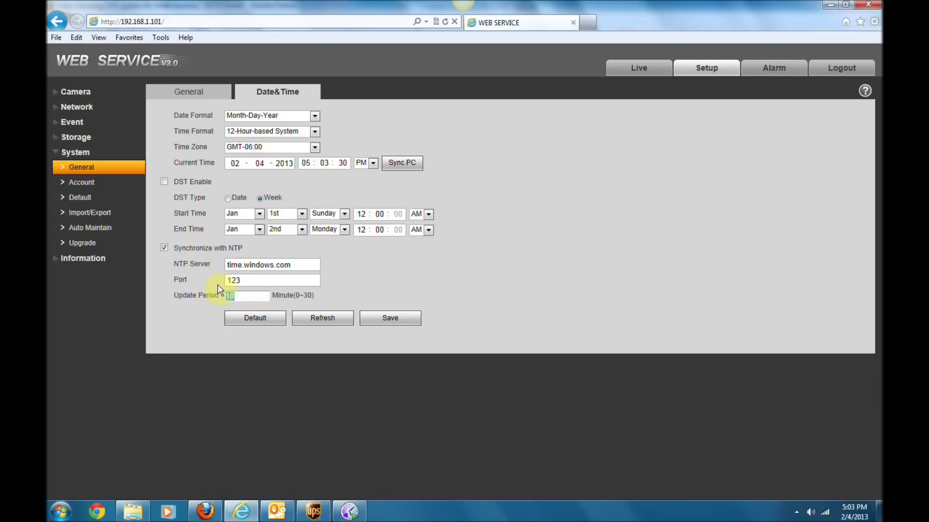
pyautogui.write('30')
pyautogui.click(393, 262)
pyautogui.click(396, 318)
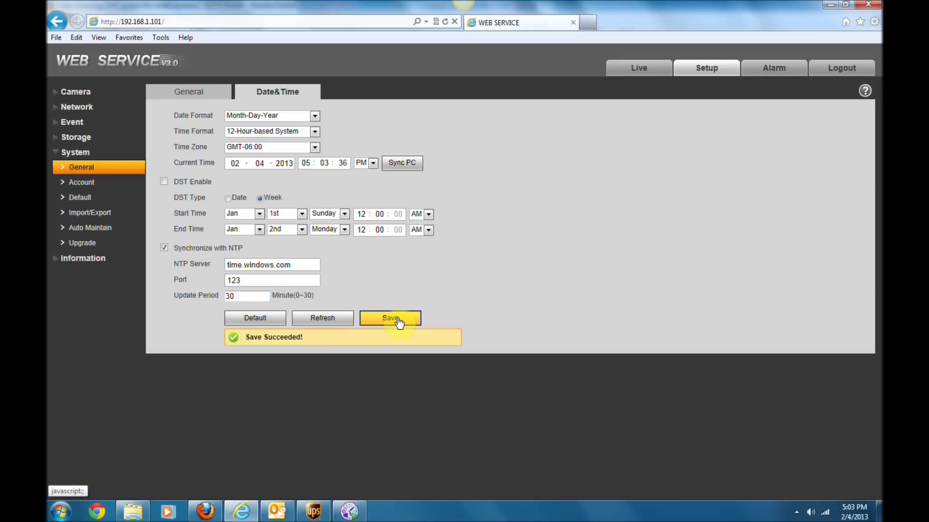